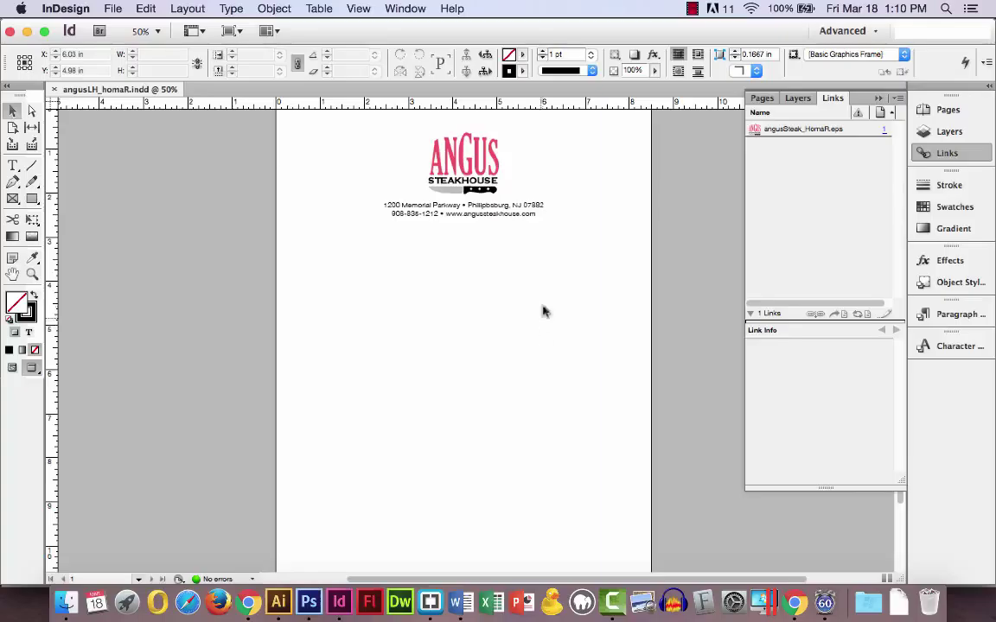
Show the Swatches panel and check the PANTONE 185 U and [Black] swatch values
{"action": "left_click", "coordinate": [956, 206]}
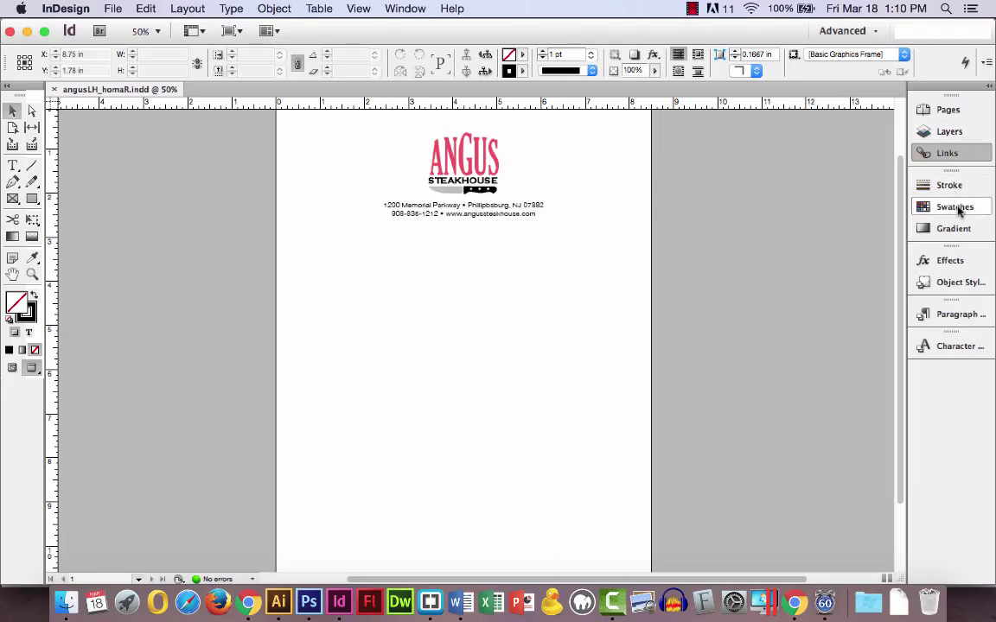
{"action": "left_click_drag", "start_coordinate": [901, 234], "coordinate": [893, 281]}
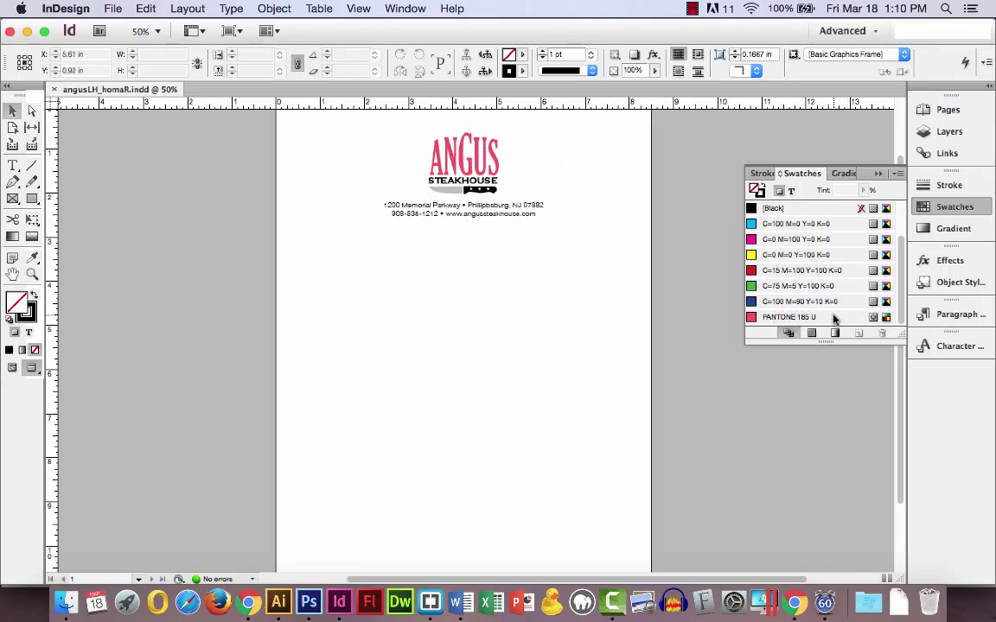
{"action": "mouse_move", "coordinate": [839, 318]}
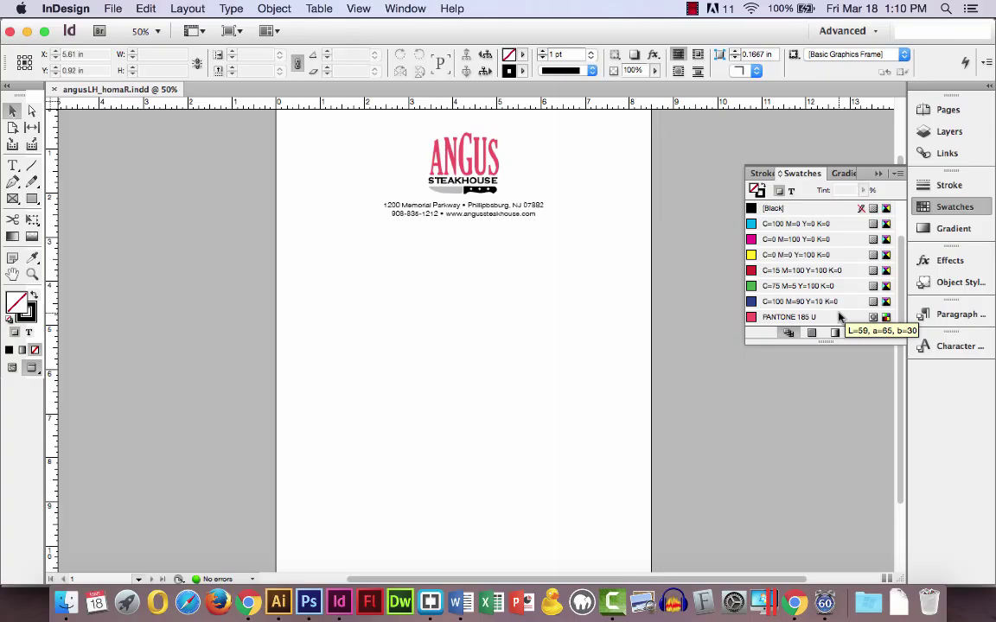
{"action": "mouse_move", "coordinate": [796, 212]}
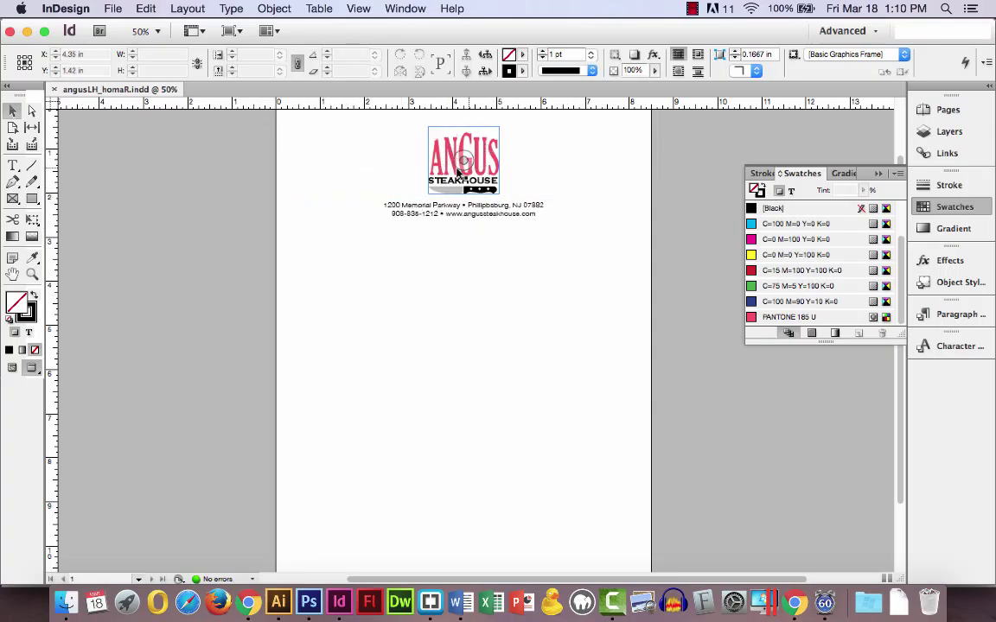
With the return address frame selected, start a new document and review the page size presets
{"action": "left_click", "coordinate": [474, 214]}
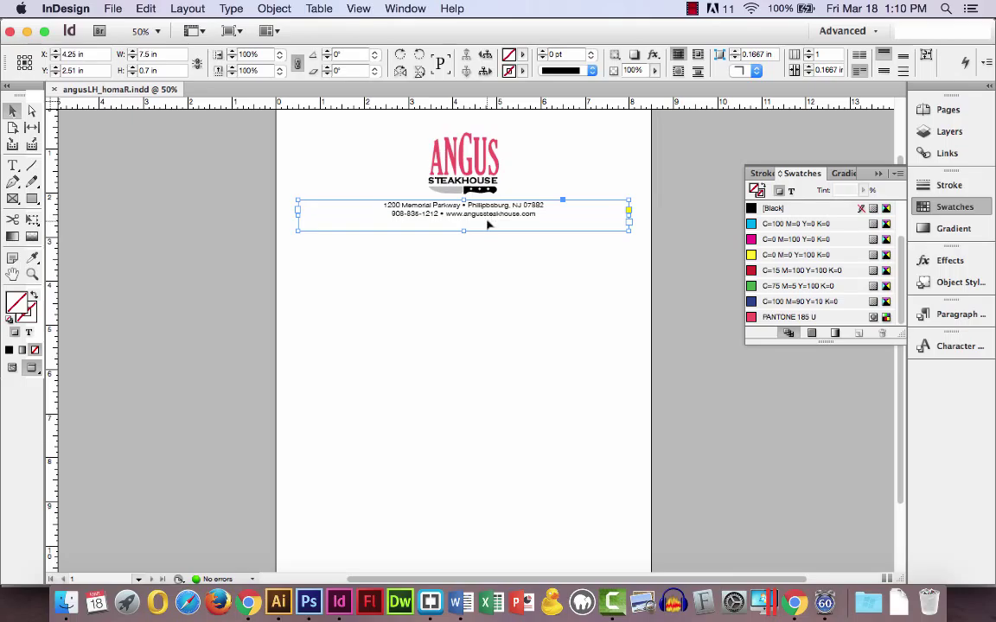
{"action": "left_click", "coordinate": [112, 7]}
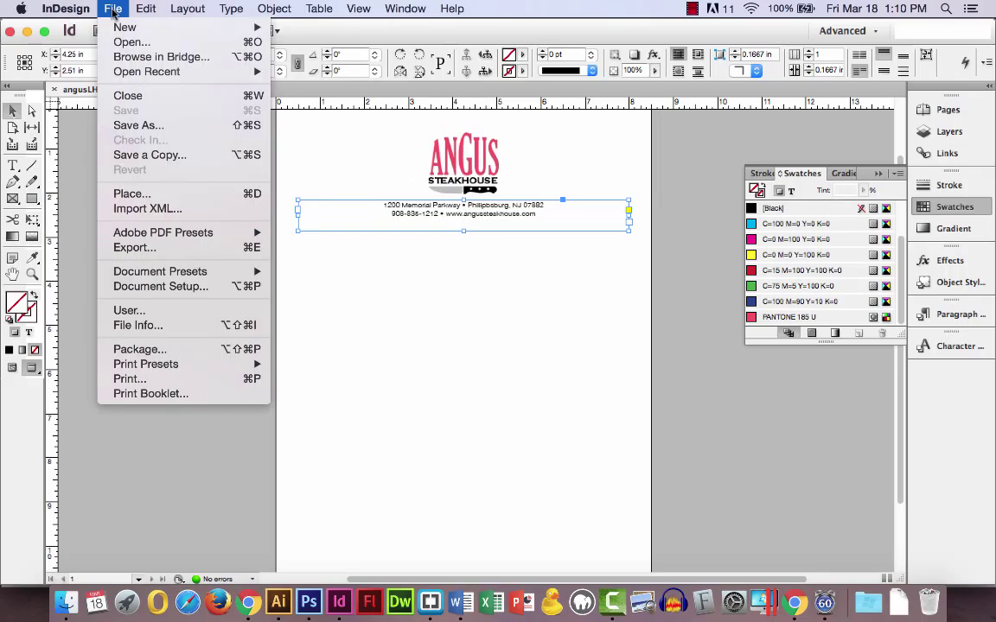
{"action": "mouse_move", "coordinate": [130, 27]}
{"action": "left_click", "coordinate": [297, 34]}
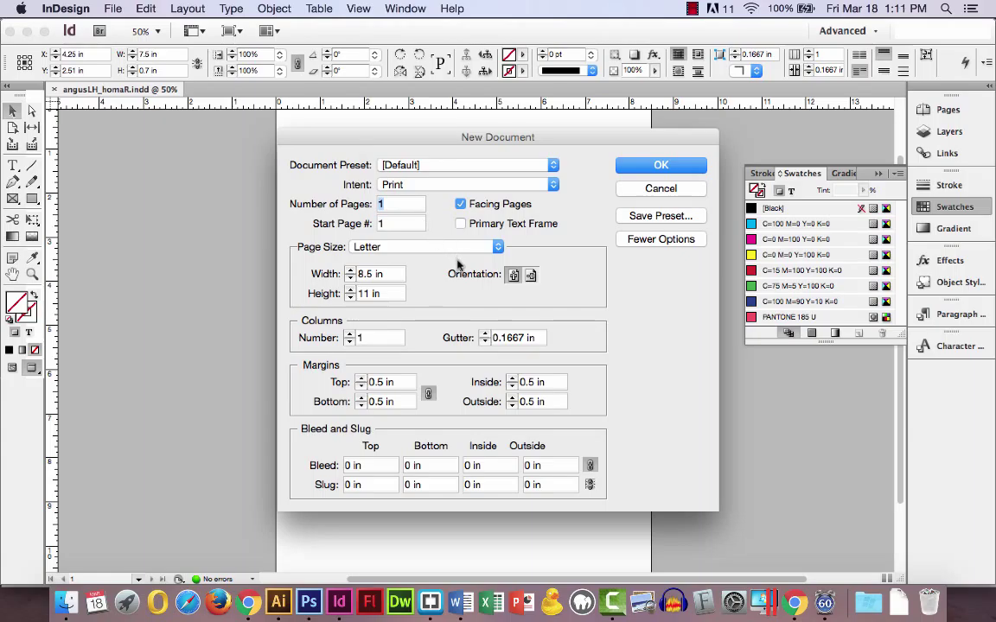
{"action": "left_click", "coordinate": [415, 247]}
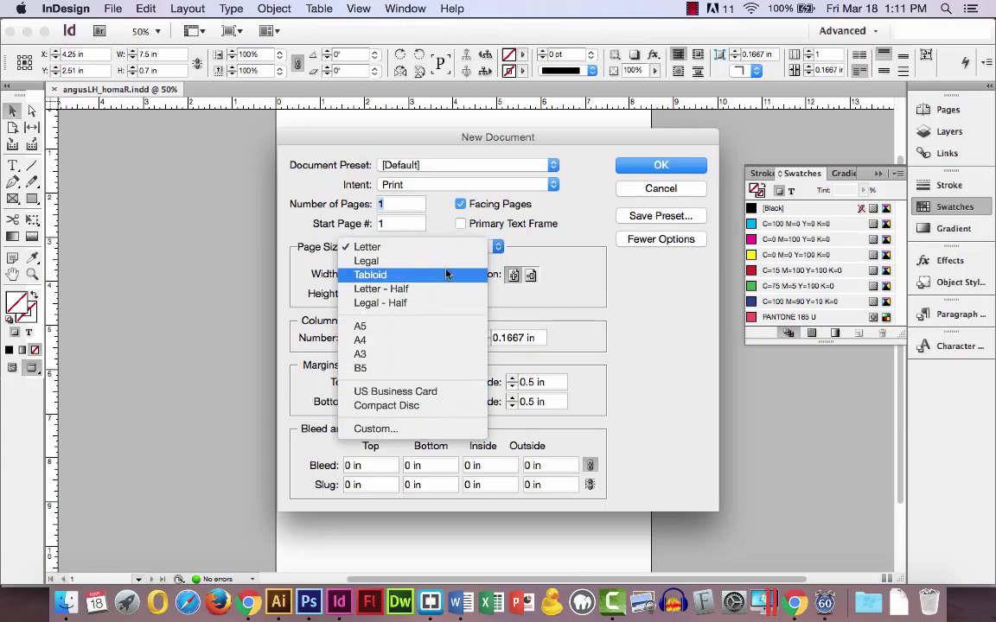
{"action": "left_click", "coordinate": [655, 325]}
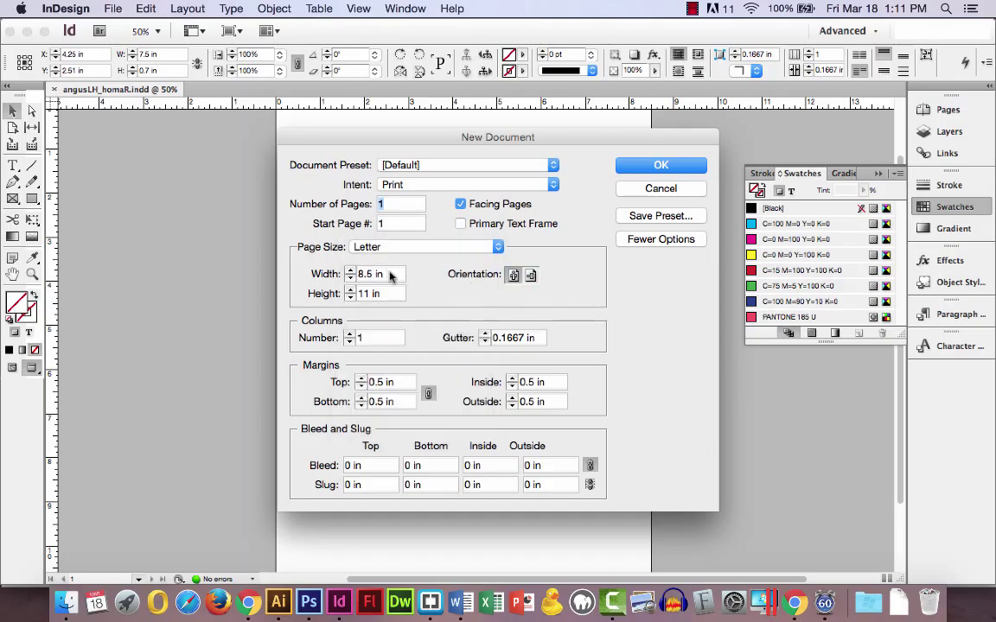
Enter a custom page size of 9.5 in wide by 4.125 in high
{"action": "left_click_drag", "start_coordinate": [391, 275], "coordinate": [343, 266]}
{"action": "type", "text": "9.5"}
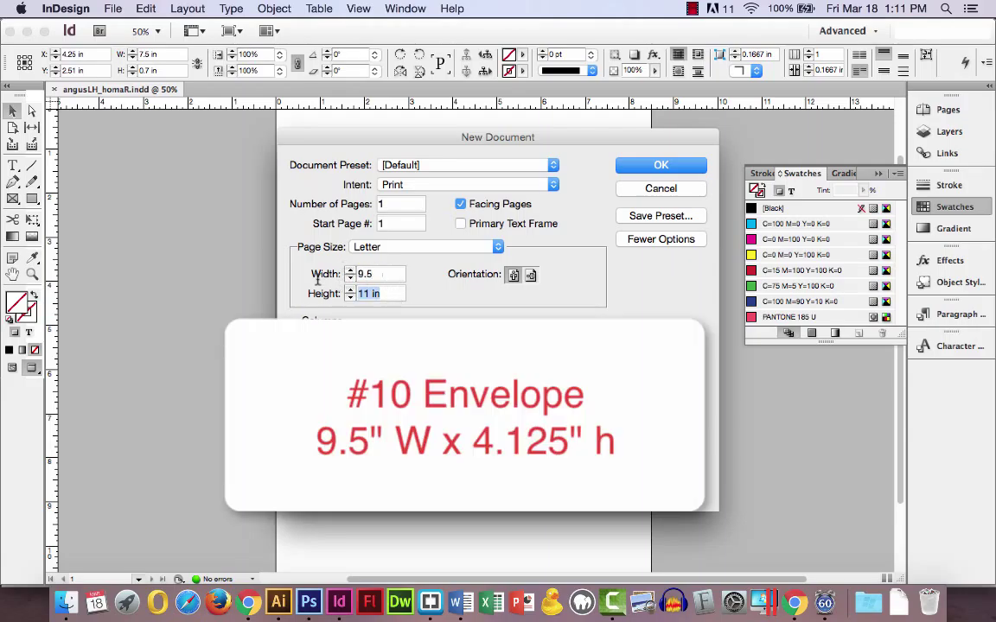
{"action": "key", "text": "Tab"}
{"action": "type", "text": "4"}
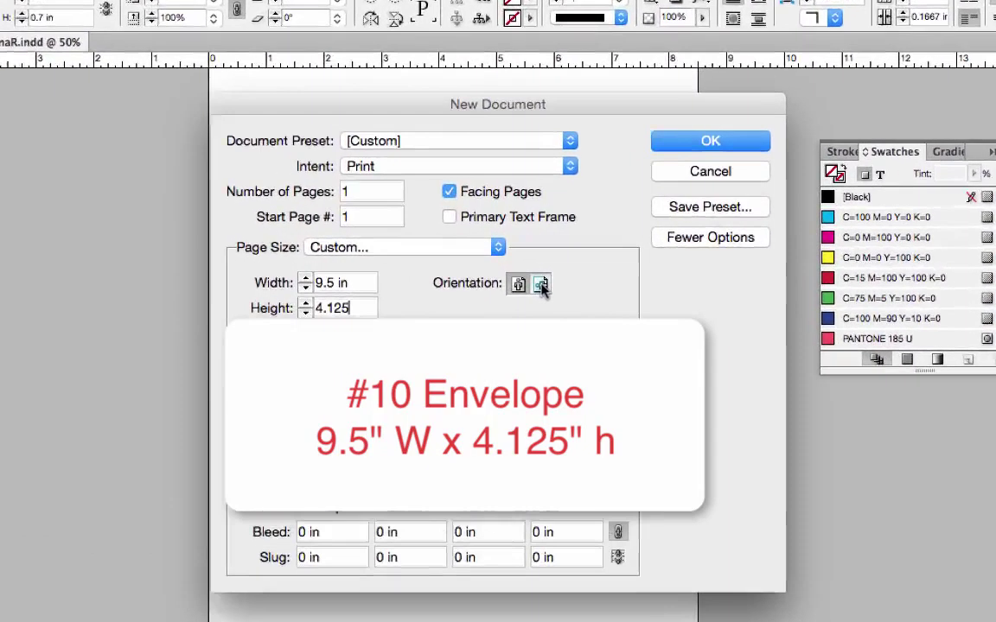
{"action": "left_click", "coordinate": [529, 274]}
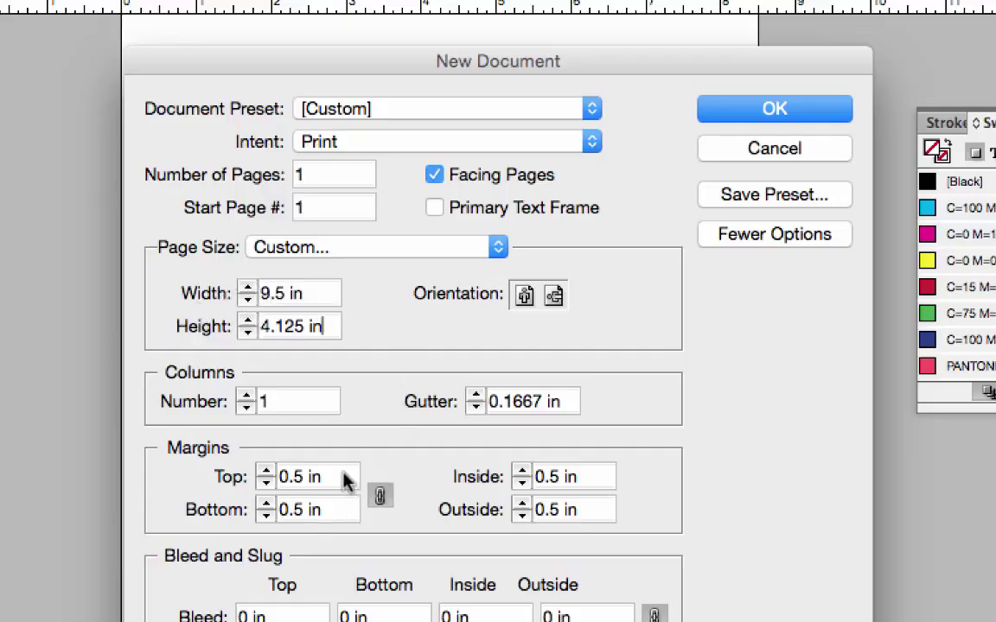
Bring all four margins down to 0.25 in
{"action": "left_click", "coordinate": [264, 471]}
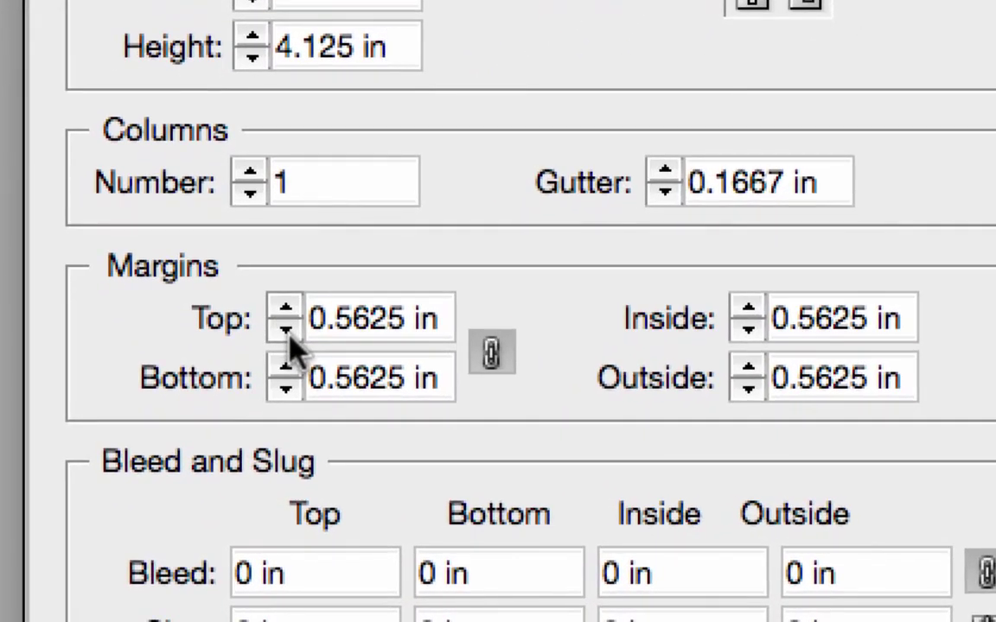
{"action": "left_click", "coordinate": [266, 482]}
{"action": "left_click", "coordinate": [286, 330]}
{"action": "left_click", "coordinate": [287, 331]}
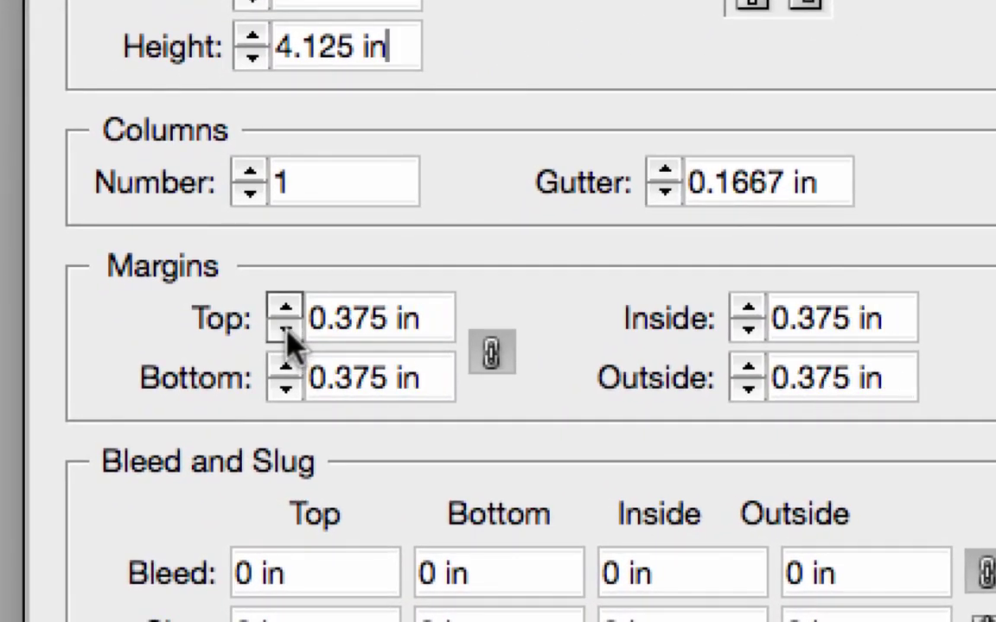
{"action": "left_click", "coordinate": [286, 331]}
{"action": "left_click", "coordinate": [286, 331]}
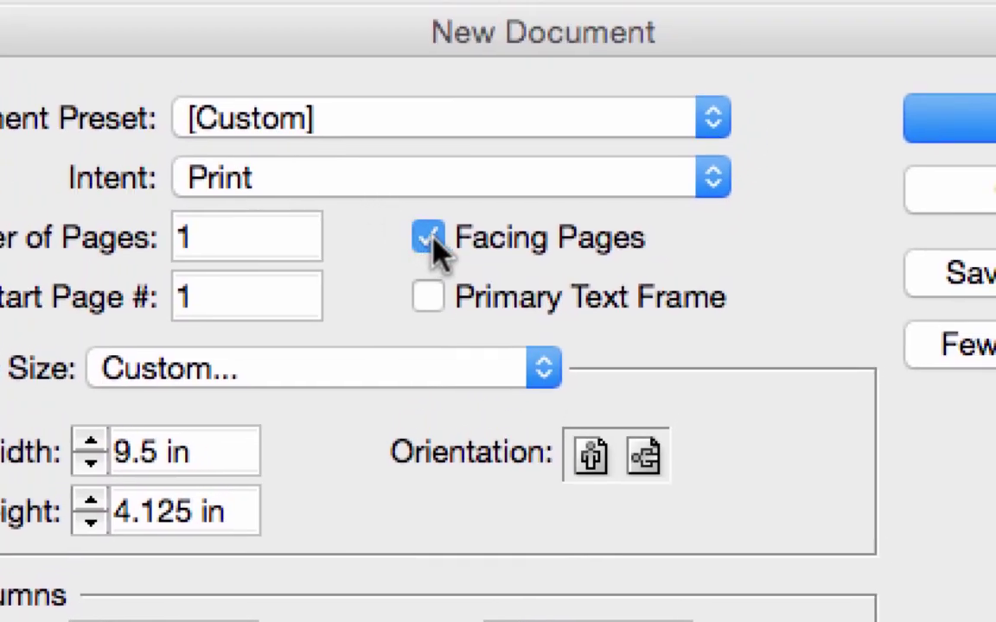
Turn off Facing Pages and unlink the margins to set only the left to 0.3125 in
{"action": "left_click", "coordinate": [432, 245]}
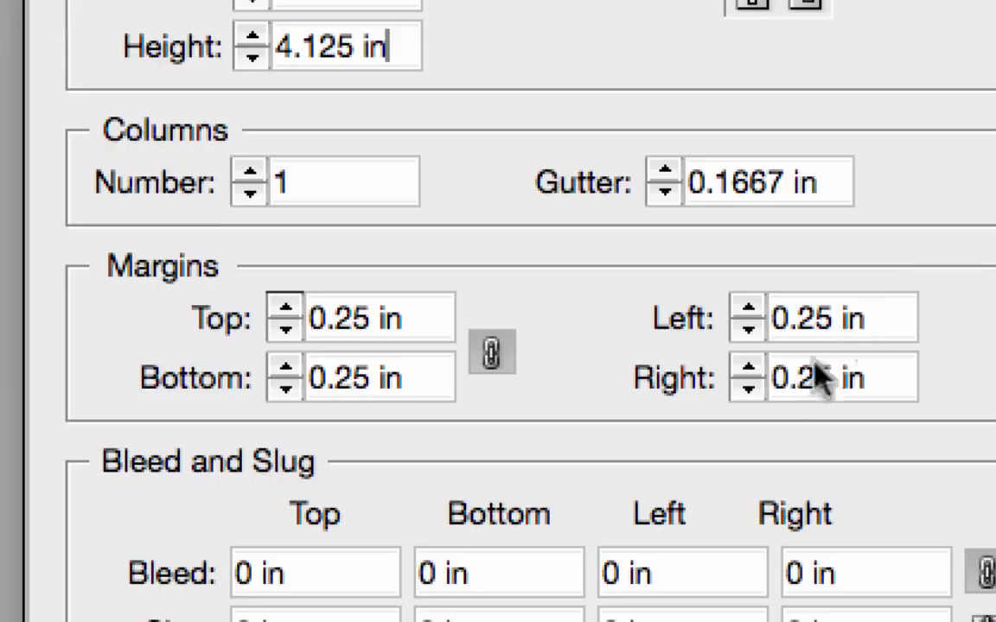
{"action": "left_click", "coordinate": [753, 315]}
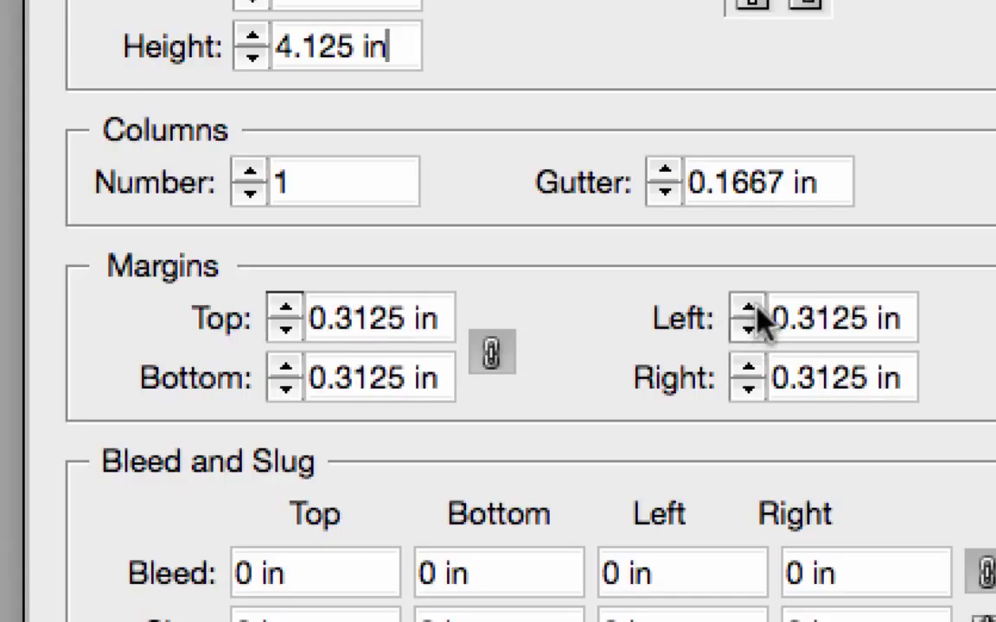
{"action": "left_click", "coordinate": [749, 329]}
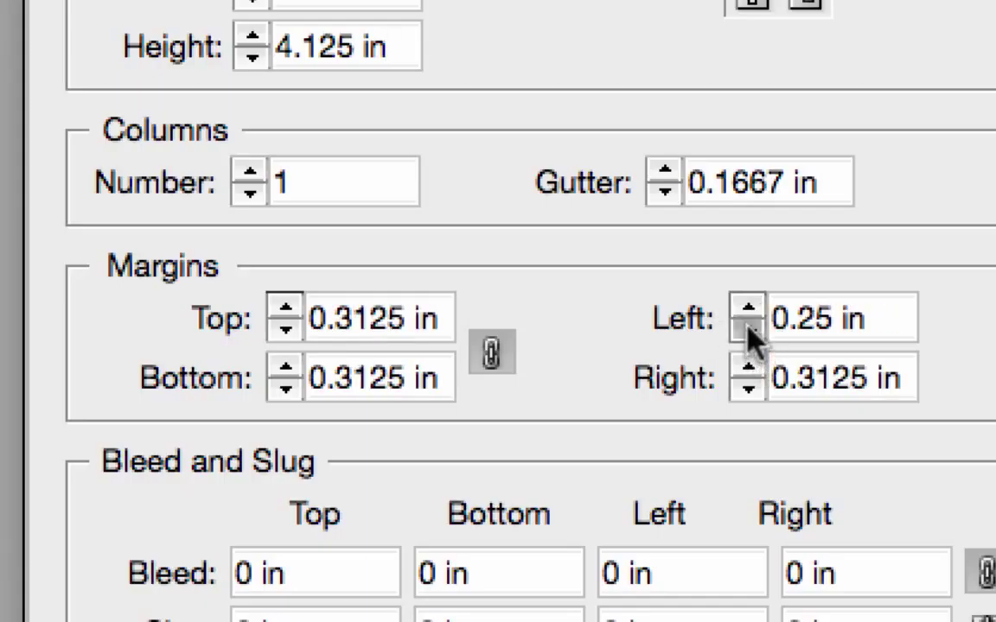
{"action": "left_click", "coordinate": [493, 352]}
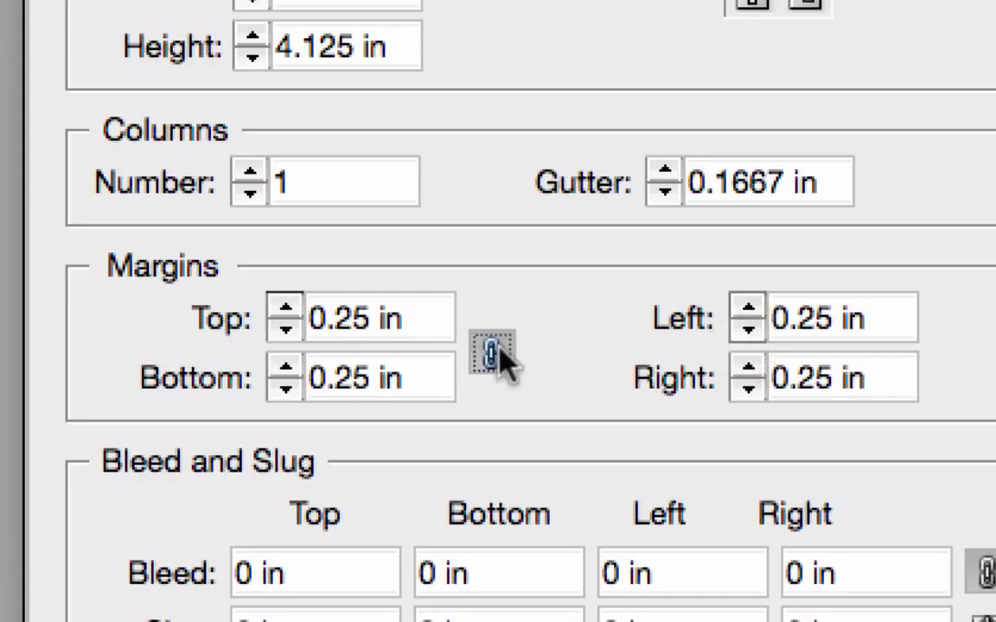
{"action": "left_click", "coordinate": [749, 312]}
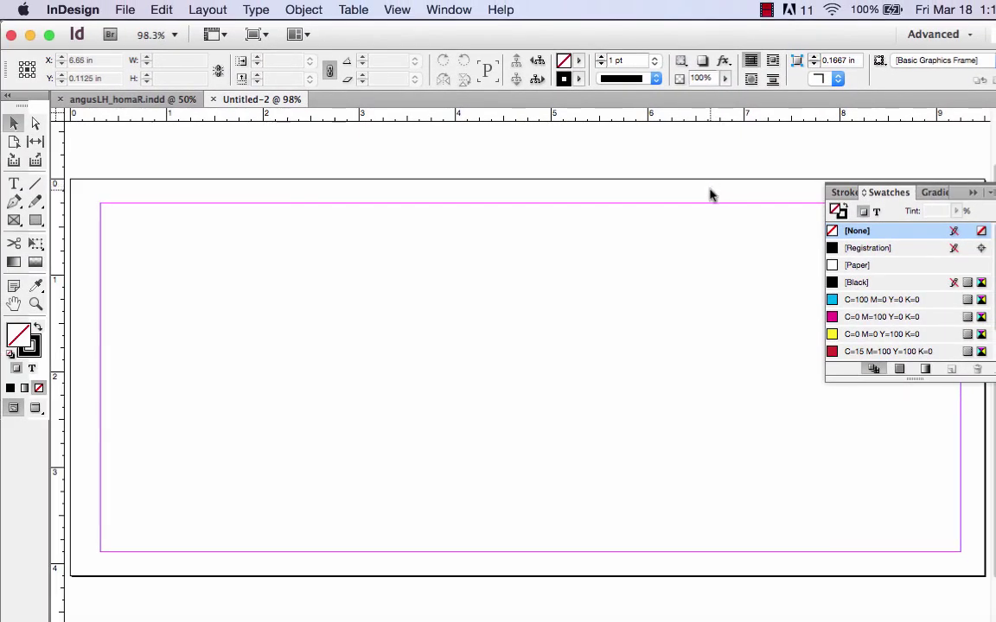
Paste the address frame, narrow it to a left-margin column, and thread its overflow into a frame below
{"action": "key", "text": "super+v"}
{"action": "left_click_drag", "start_coordinate": [625, 362], "coordinate": [560, 313]}
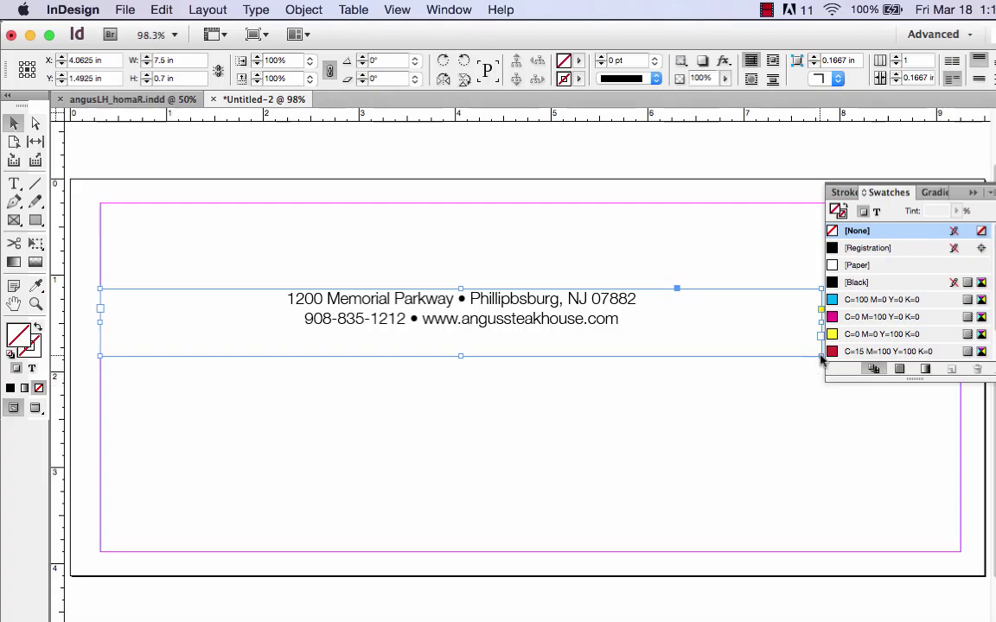
{"action": "left_click_drag", "start_coordinate": [821, 355], "coordinate": [247, 380]}
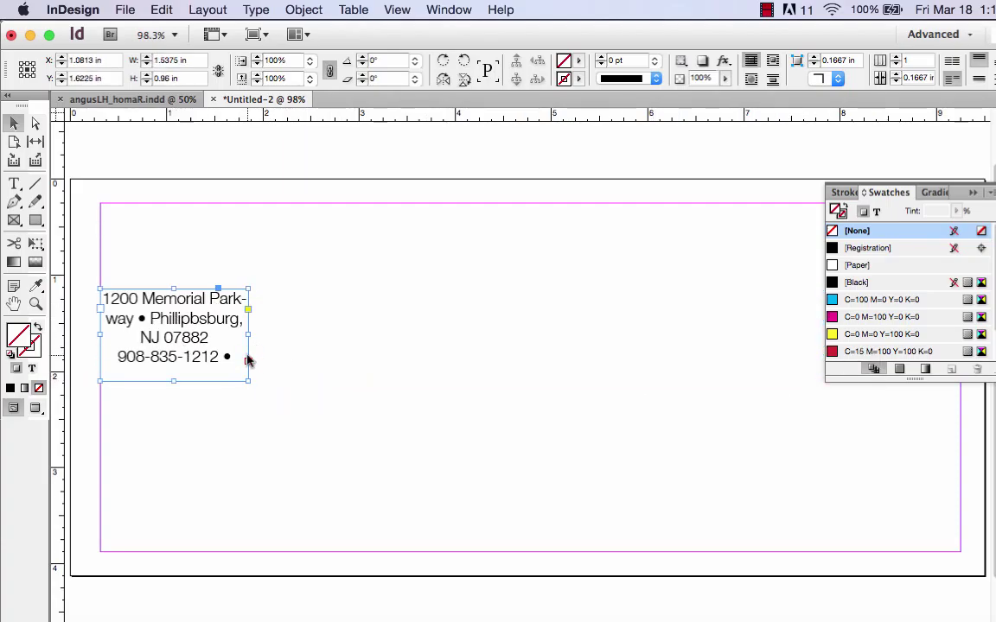
{"action": "left_click", "coordinate": [248, 363]}
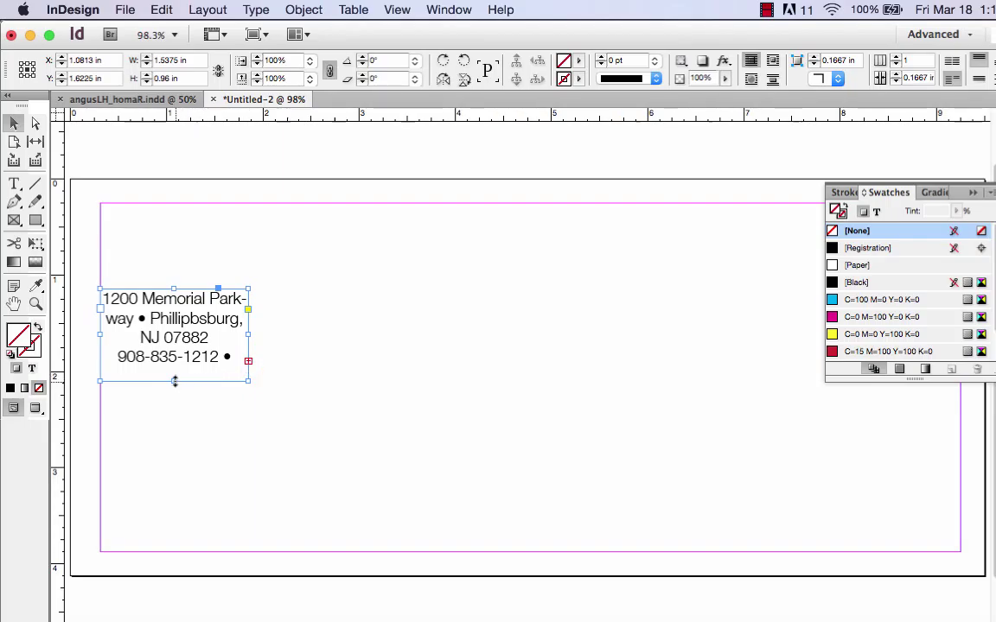
{"action": "left_click_drag", "start_coordinate": [172, 382], "coordinate": [169, 465]}
{"action": "left_click", "coordinate": [526, 337]}
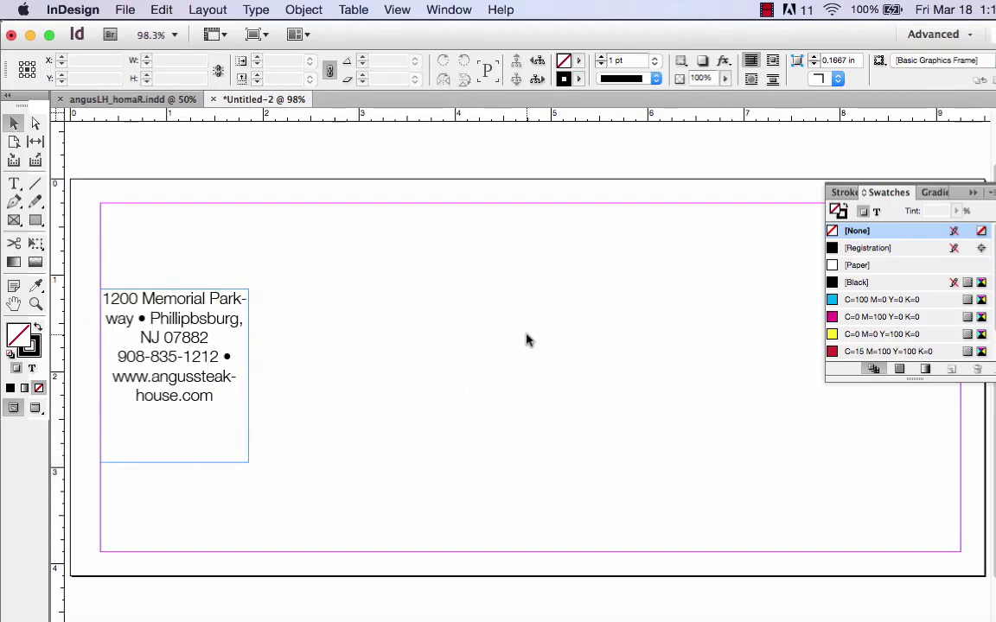
{"action": "left_click", "coordinate": [126, 10]}
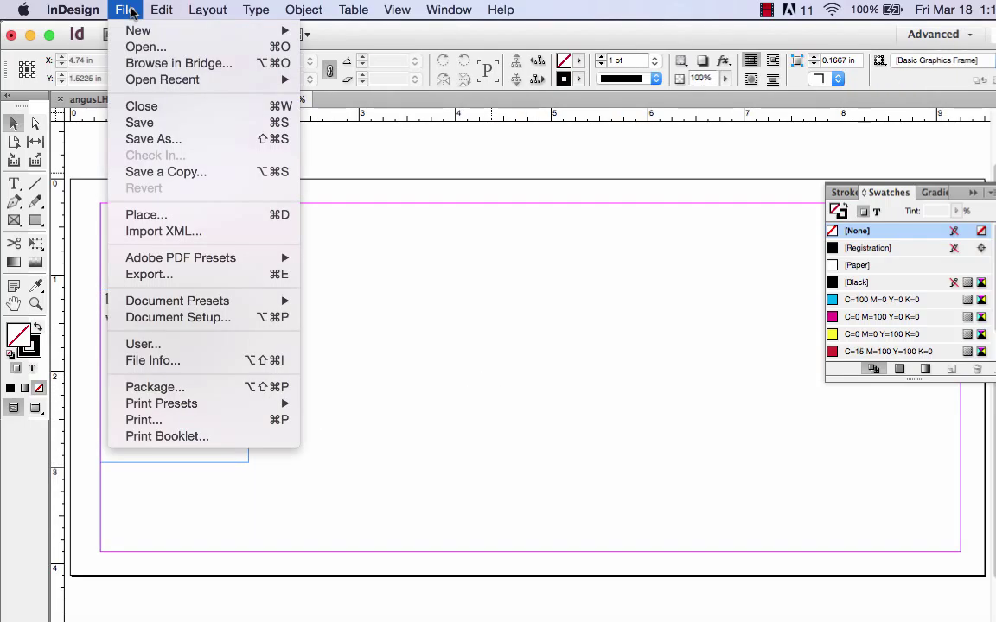
Place the ANGUS logo file full size near the top margin of the envelope
{"action": "left_click", "coordinate": [734, 482]}
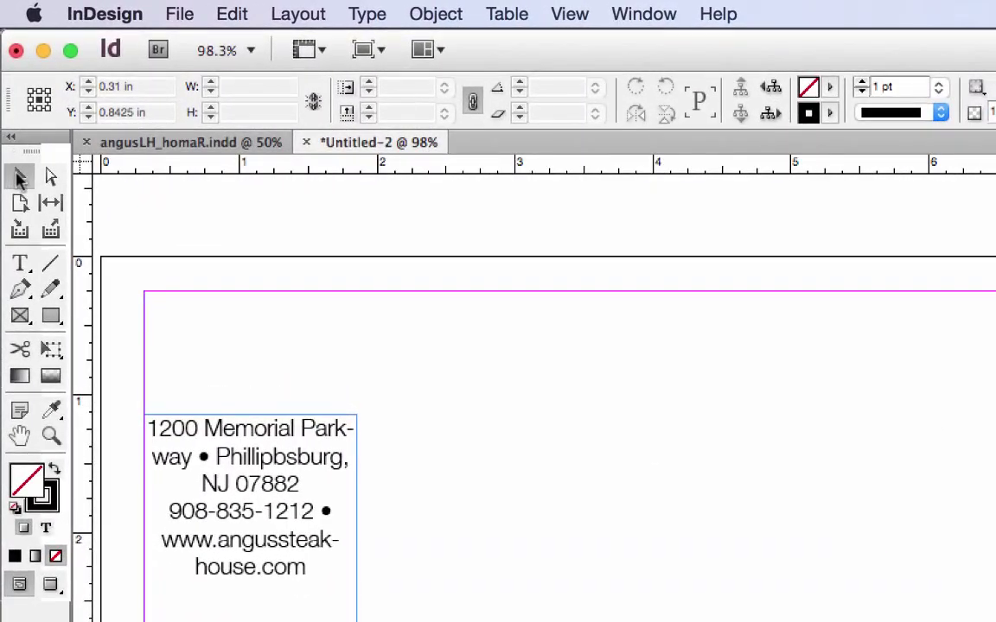
{"action": "left_click", "coordinate": [177, 14]}
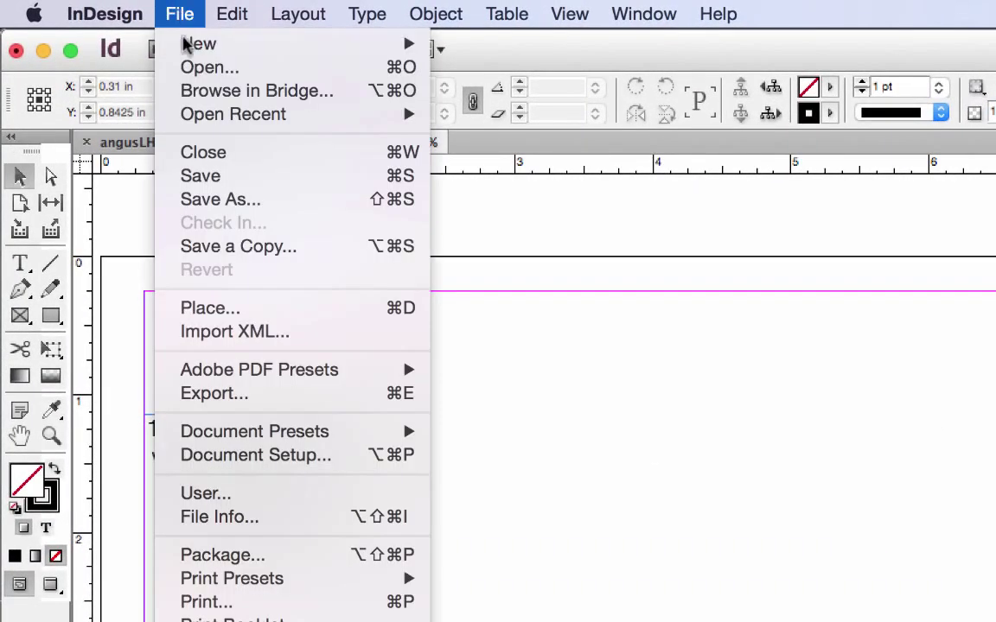
{"action": "left_click", "coordinate": [245, 310]}
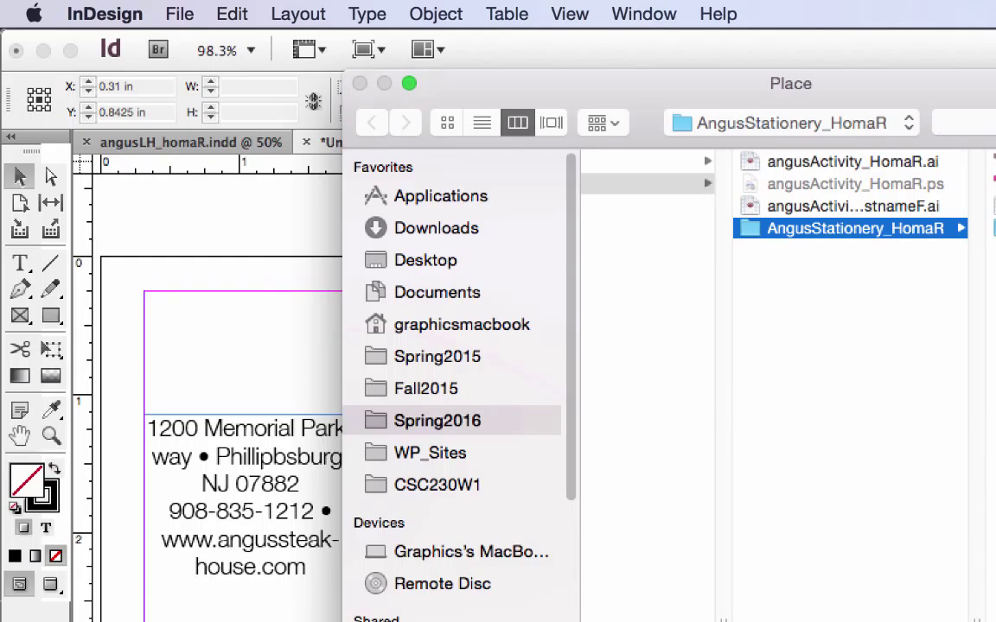
{"action": "key", "text": "Return"}
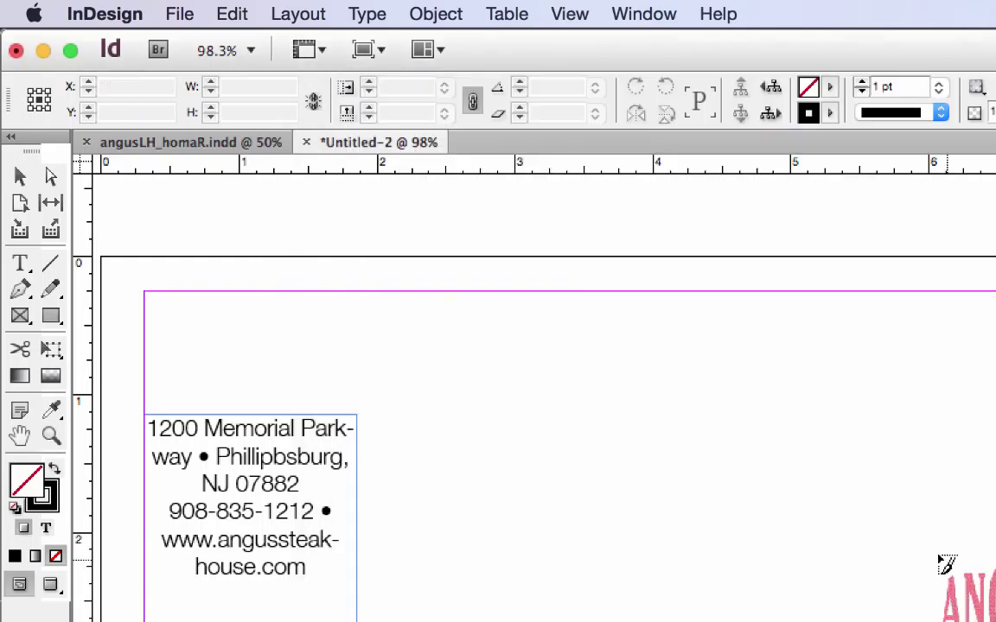
{"action": "left_click", "coordinate": [447, 291]}
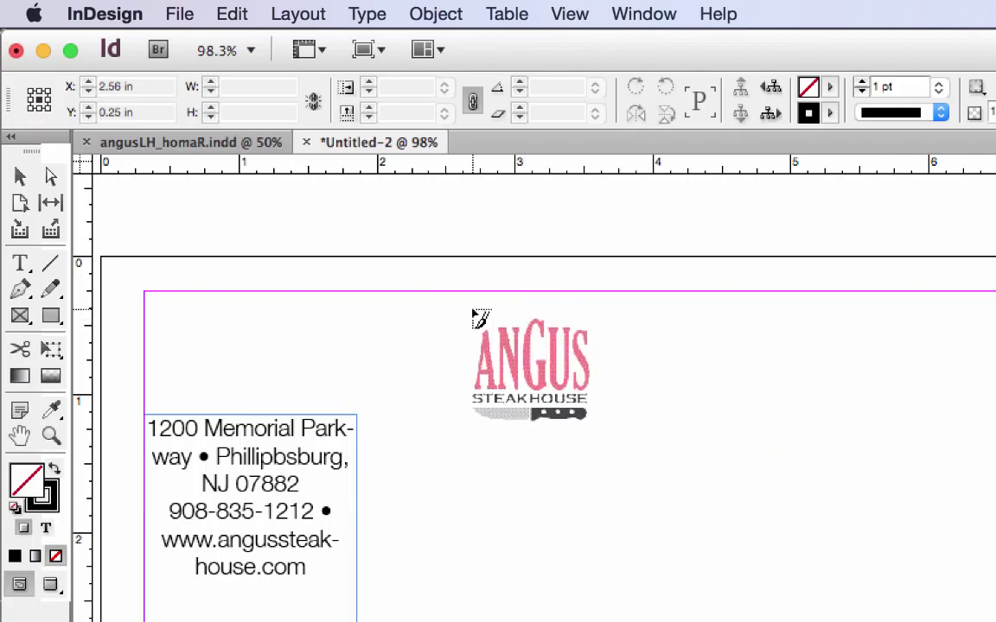
{"action": "left_click", "coordinate": [472, 308]}
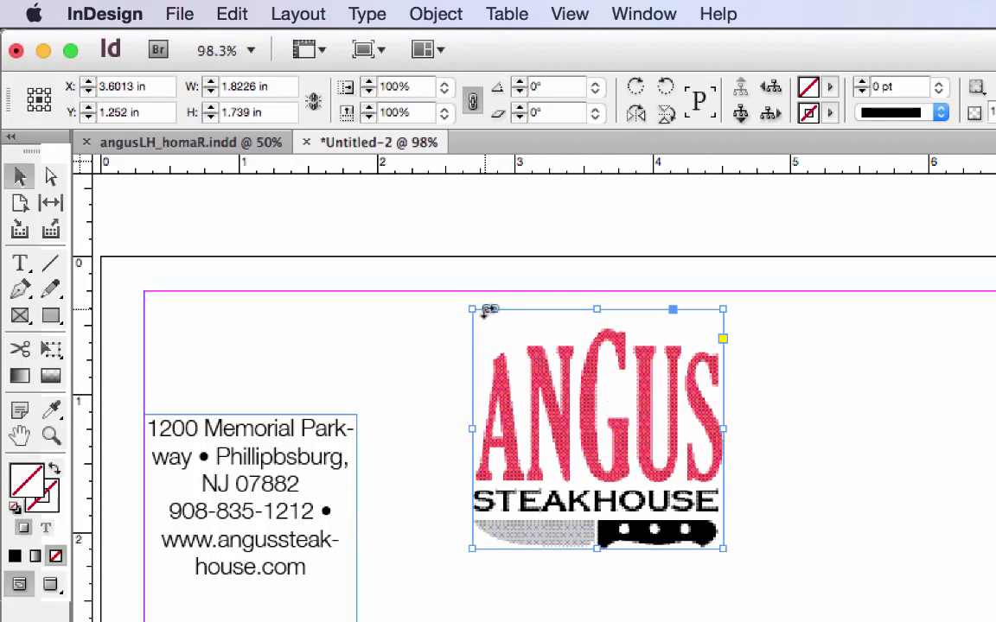
Extend the logo frame up and left, and move the image toward the top-left corner
{"action": "left_click_drag", "start_coordinate": [472, 430], "coordinate": [143, 416]}
{"action": "left_click_drag", "start_coordinate": [433, 309], "coordinate": [435, 290]}
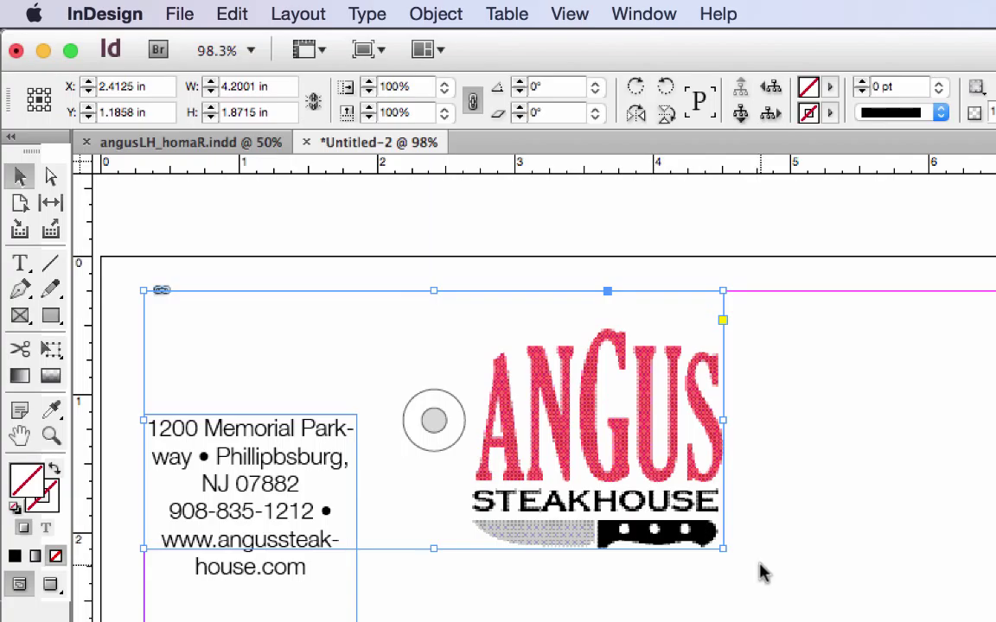
{"action": "double_click", "coordinate": [433, 419]}
{"action": "left_click_drag", "start_coordinate": [619, 427], "coordinate": [287, 409]}
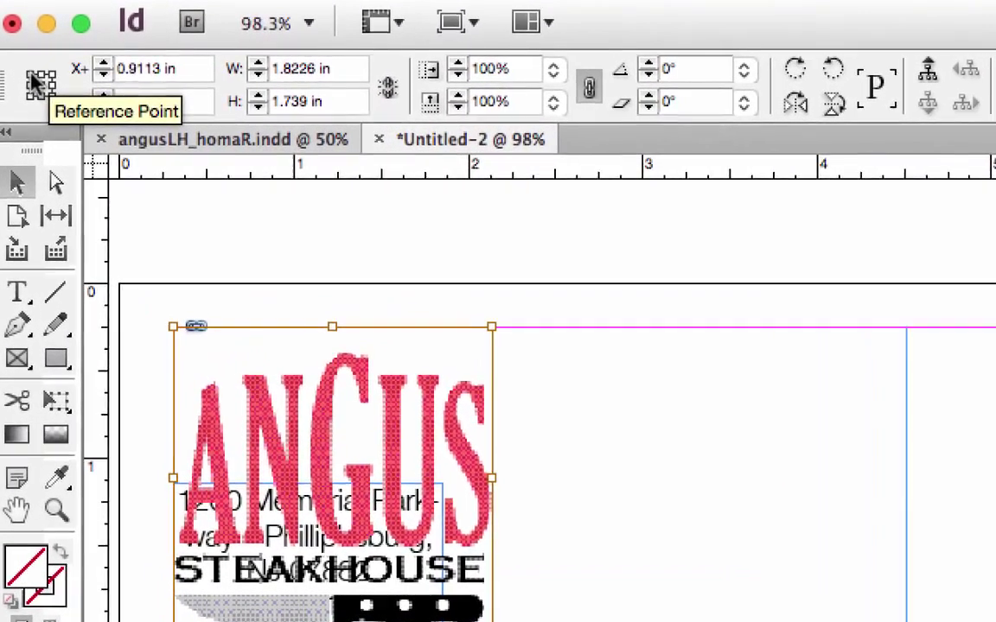
Scale the logo image to 65% from its top-left reference point
{"action": "left_click", "coordinate": [44, 111]}
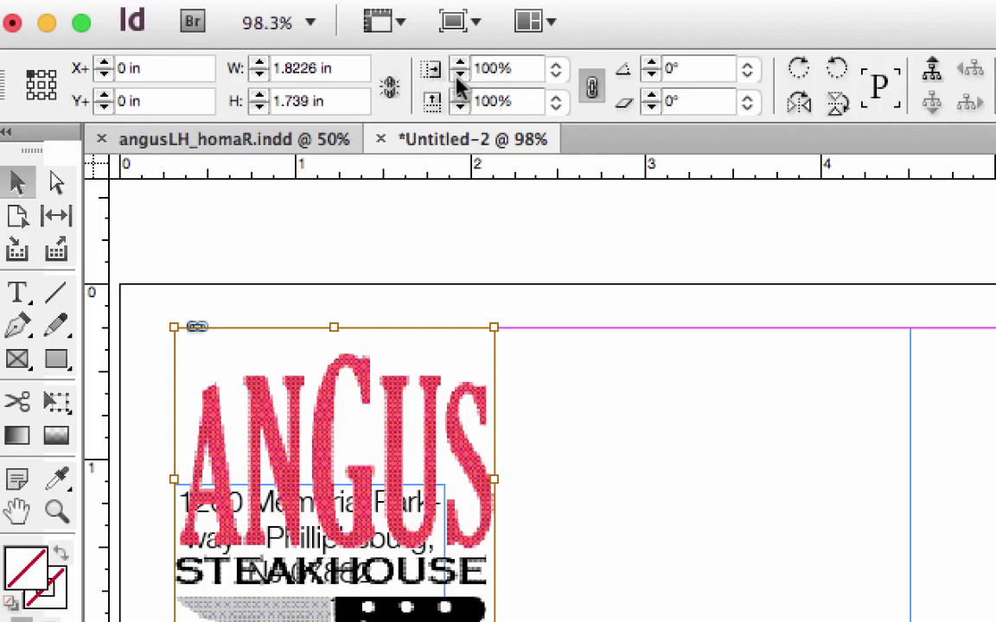
{"action": "left_click_drag", "start_coordinate": [458, 74], "coordinate": [457, 72]}
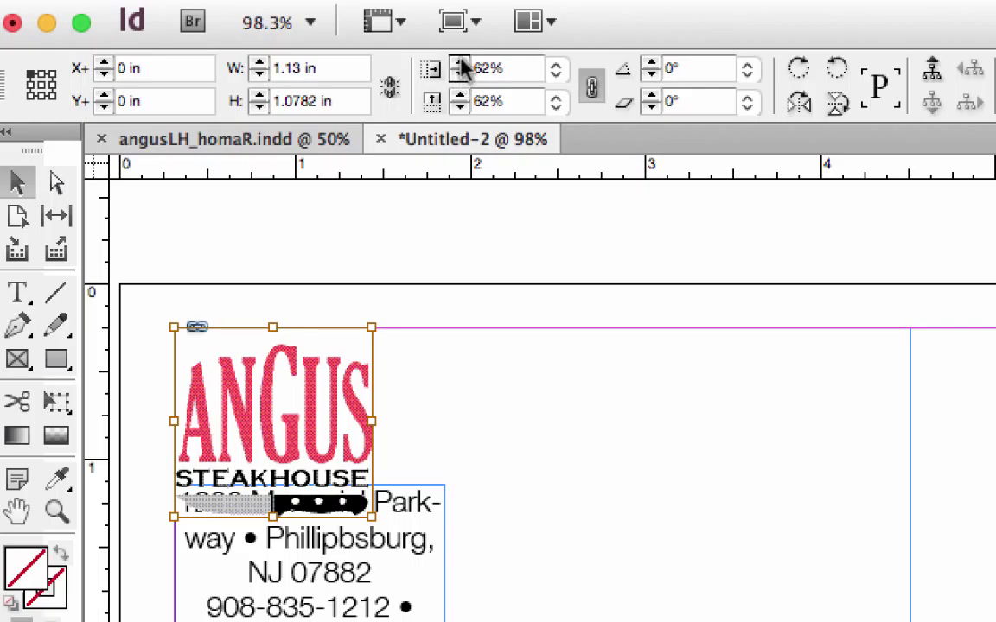
{"action": "left_click", "coordinate": [461, 66]}
{"action": "left_click", "coordinate": [461, 66]}
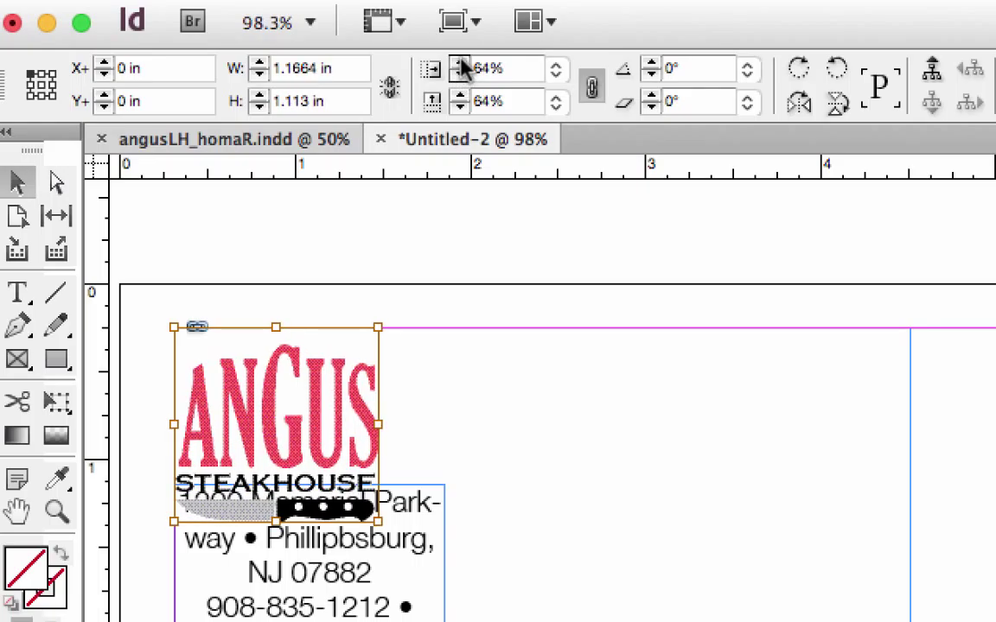
{"action": "left_click", "coordinate": [461, 67]}
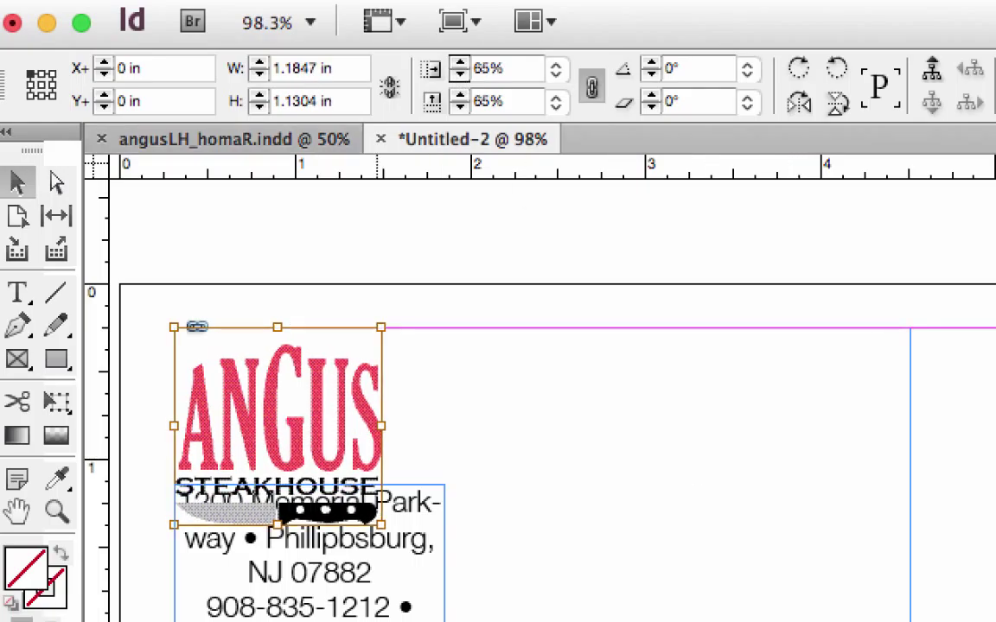
Fit the logo frame to its content and move the address text up beneath it
{"action": "left_click", "coordinate": [536, 488]}
{"action": "right_click", "coordinate": [506, 428]}
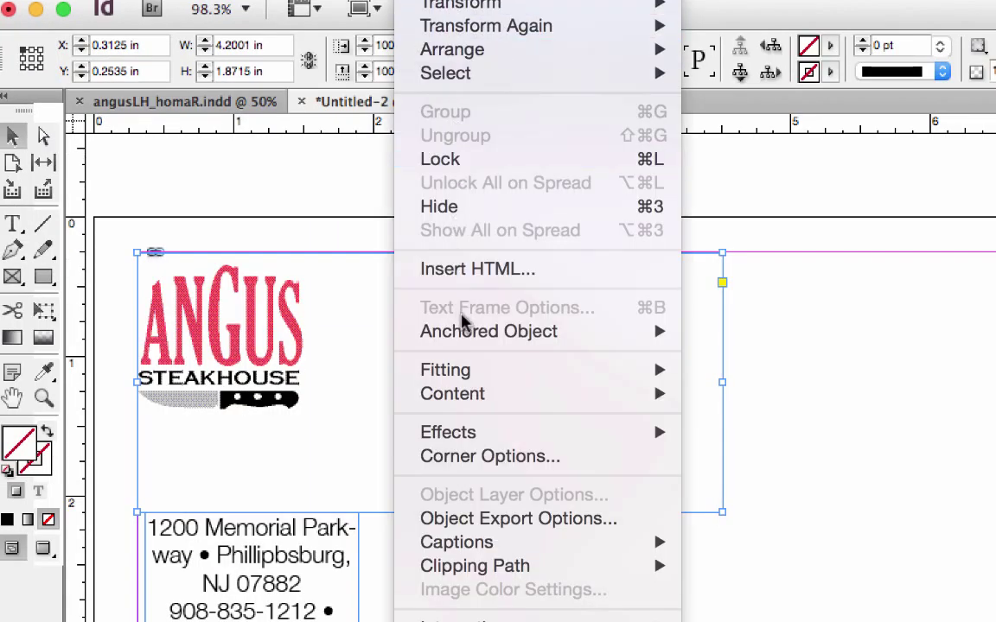
{"action": "mouse_move", "coordinate": [471, 370]}
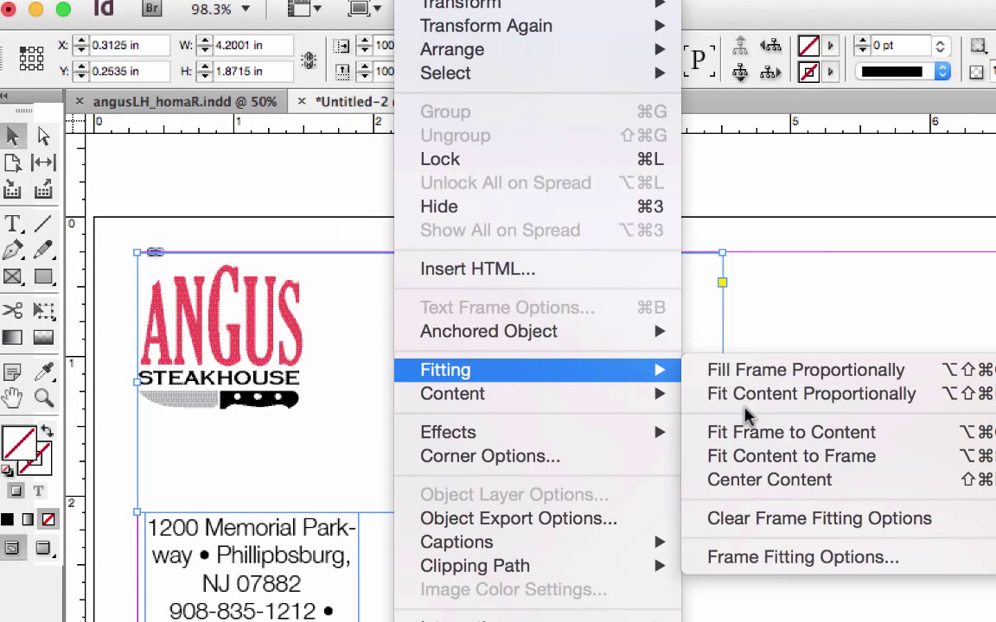
{"action": "left_click", "coordinate": [778, 445]}
{"action": "left_click", "coordinate": [696, 404]}
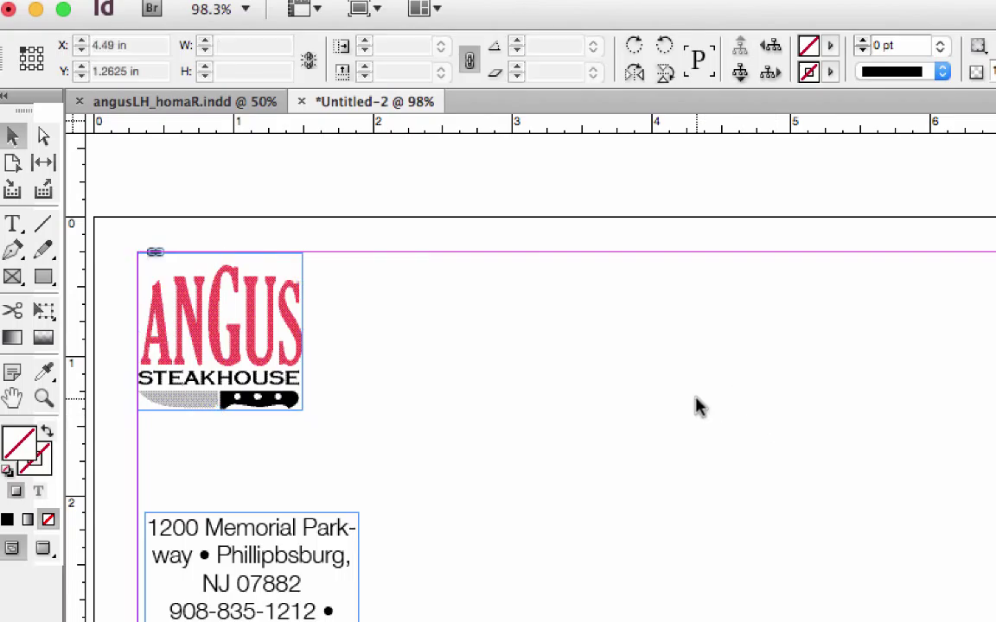
{"action": "left_click_drag", "start_coordinate": [292, 564], "coordinate": [271, 448]}
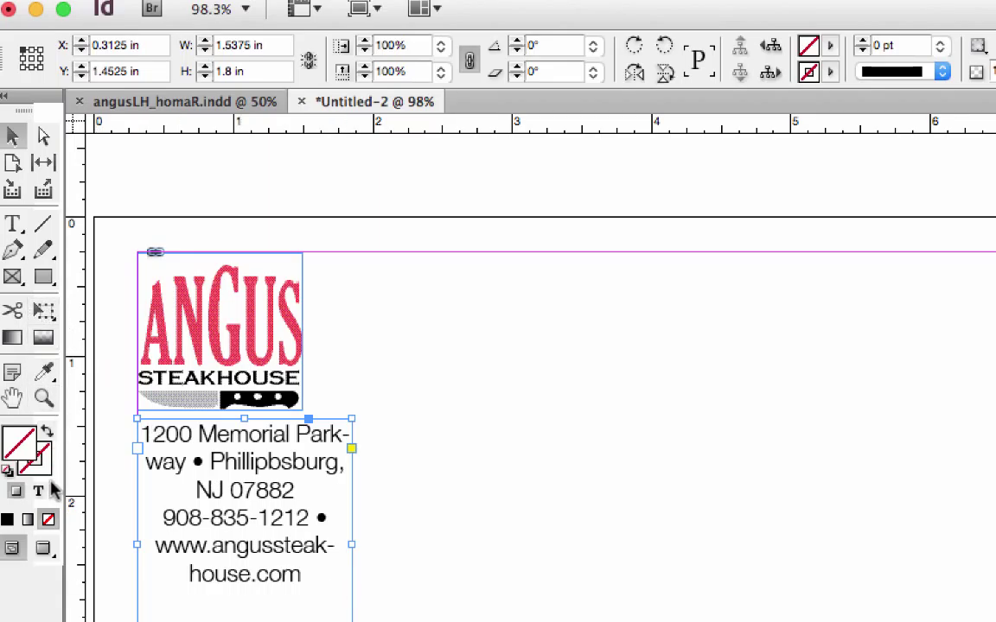
Zoom in on the logo and address and set the address text to 8 pt
{"action": "left_click", "coordinate": [44, 397]}
{"action": "left_click_drag", "start_coordinate": [93, 207], "coordinate": [518, 560]}
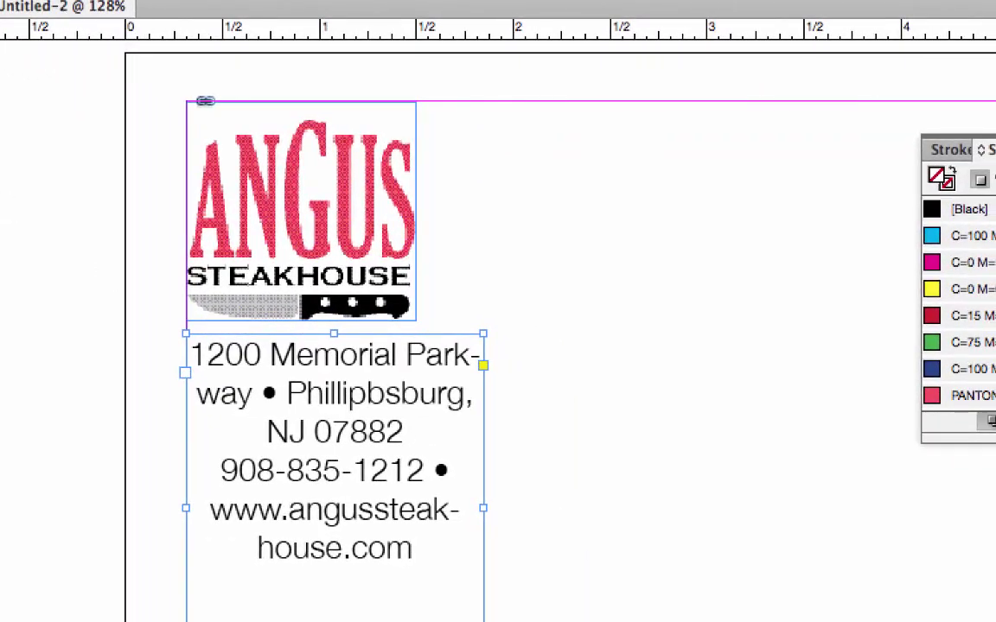
{"action": "left_click_drag", "start_coordinate": [190, 353], "coordinate": [509, 611]}
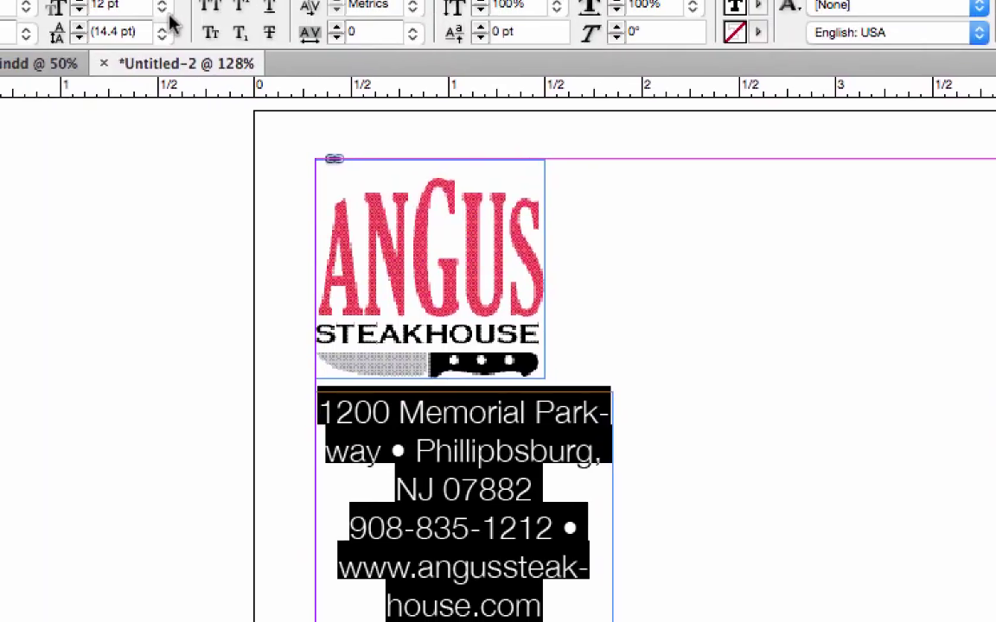
{"action": "left_click", "coordinate": [210, 32]}
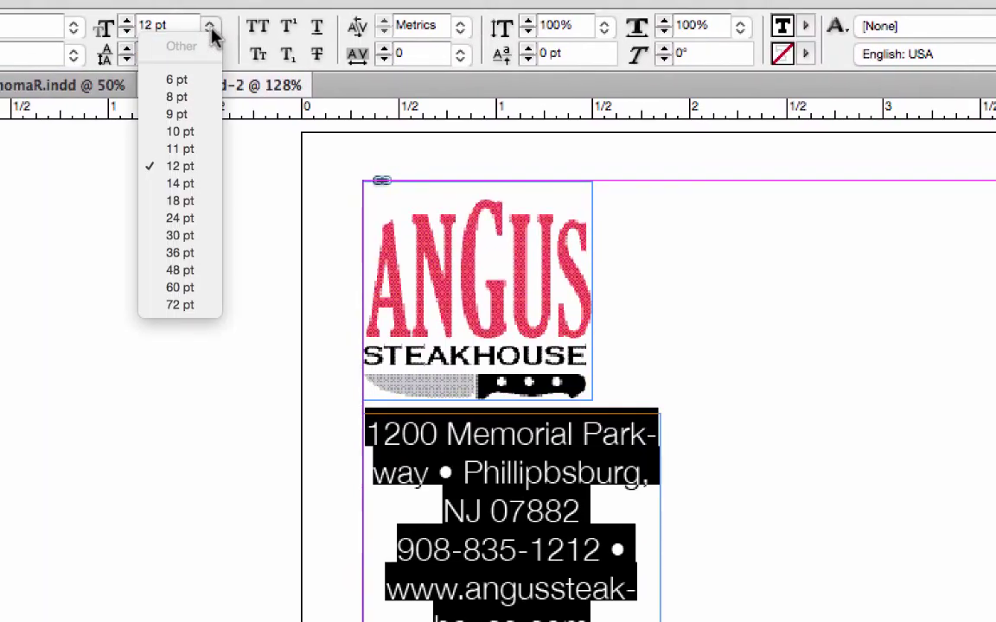
{"action": "left_click", "coordinate": [196, 96]}
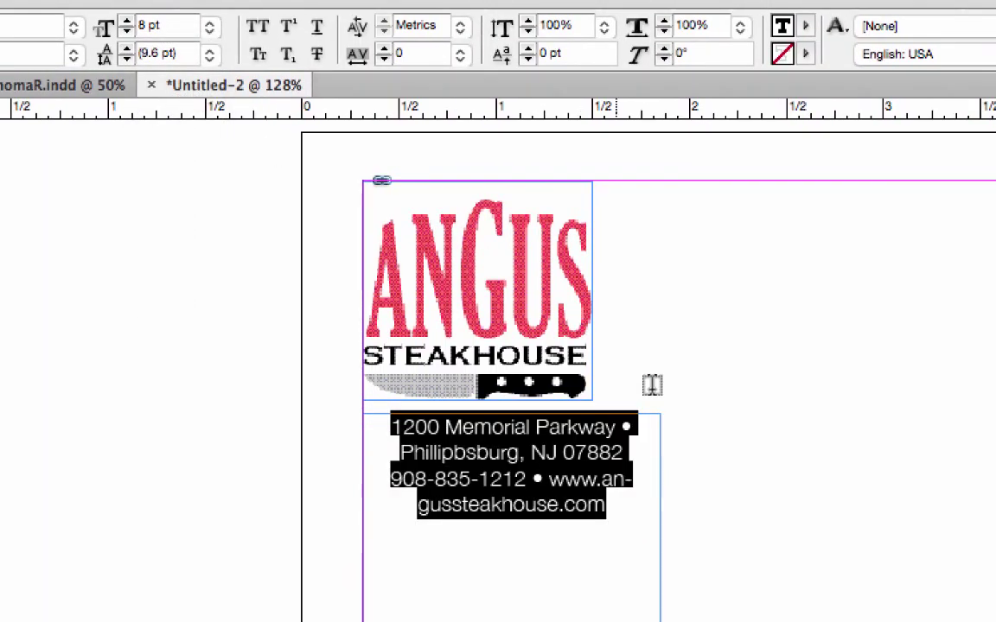
{"action": "left_click", "coordinate": [637, 427]}
Replace the bullet after Parkway with a line break and delete the phone number
{"action": "left_click_drag", "start_coordinate": [615, 427], "coordinate": [686, 429]}
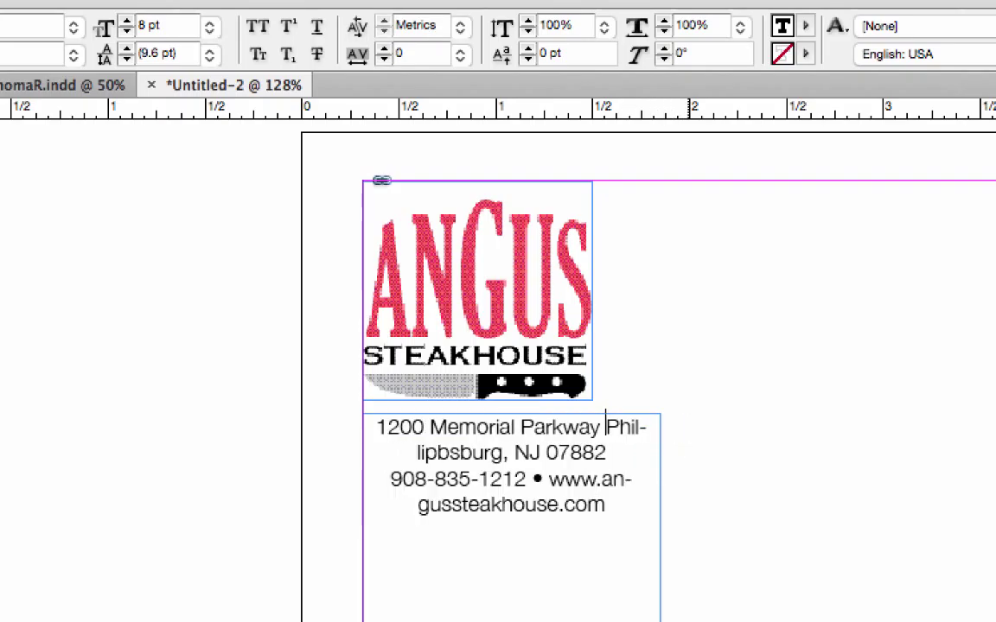
{"action": "key", "text": "BackSpace"}
{"action": "key", "text": "Return"}
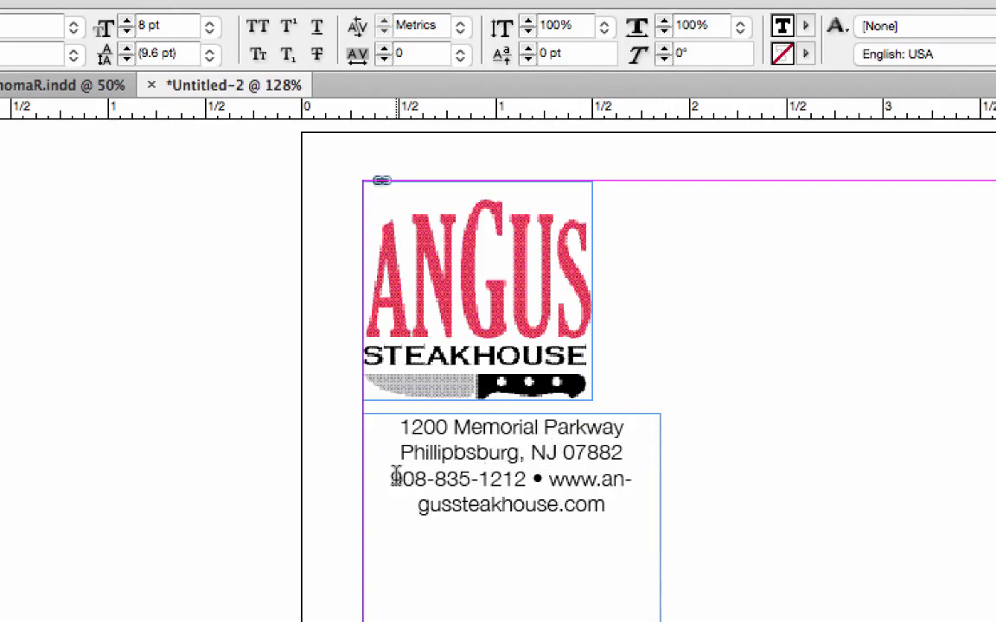
{"action": "left_click_drag", "start_coordinate": [549, 480], "coordinate": [364, 461]}
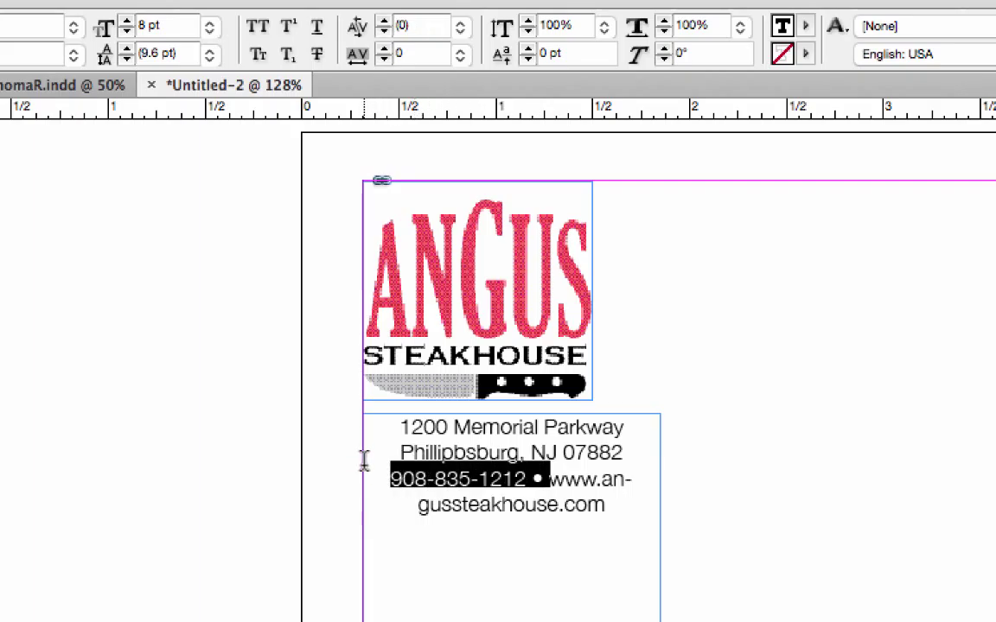
{"action": "key", "text": "BackSpace"}
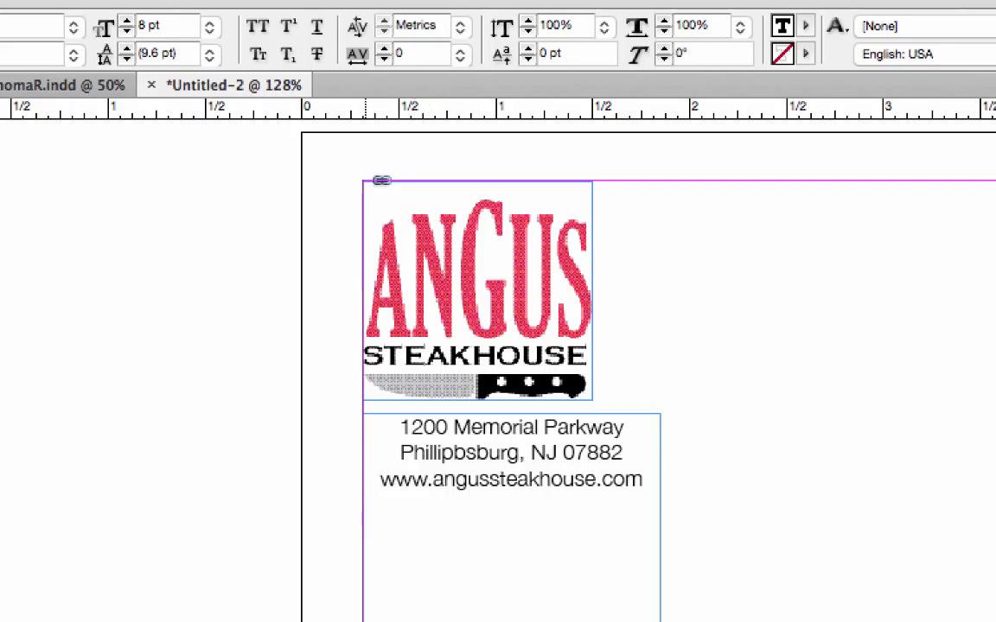
{"action": "key", "text": "Escape"}
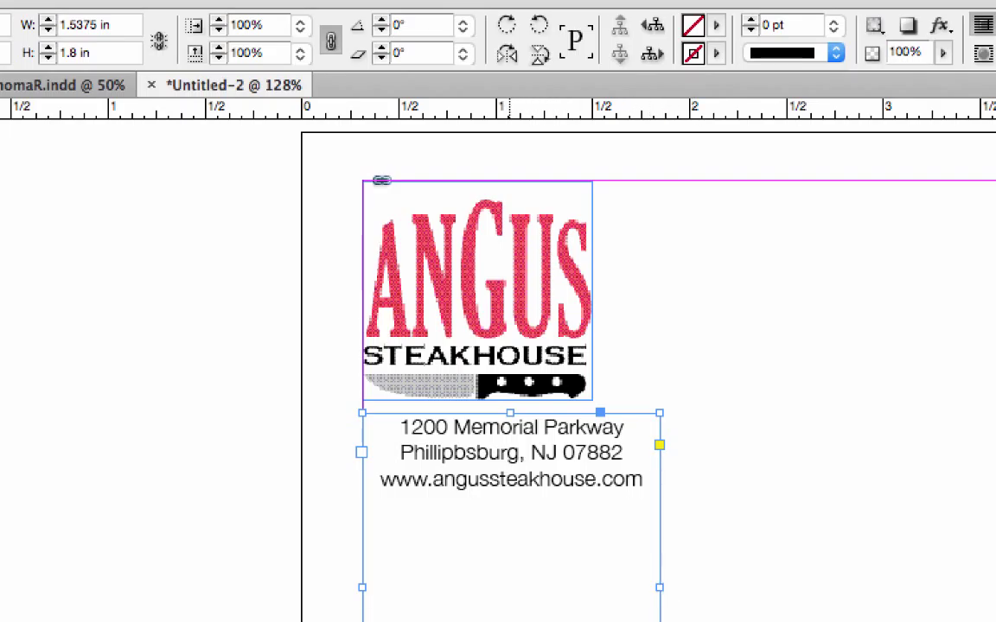
Shorten the address frame to the text, then size its width to 1.375 in so the website fits
{"action": "left_click_drag", "start_coordinate": [510, 621], "coordinate": [510, 507]}
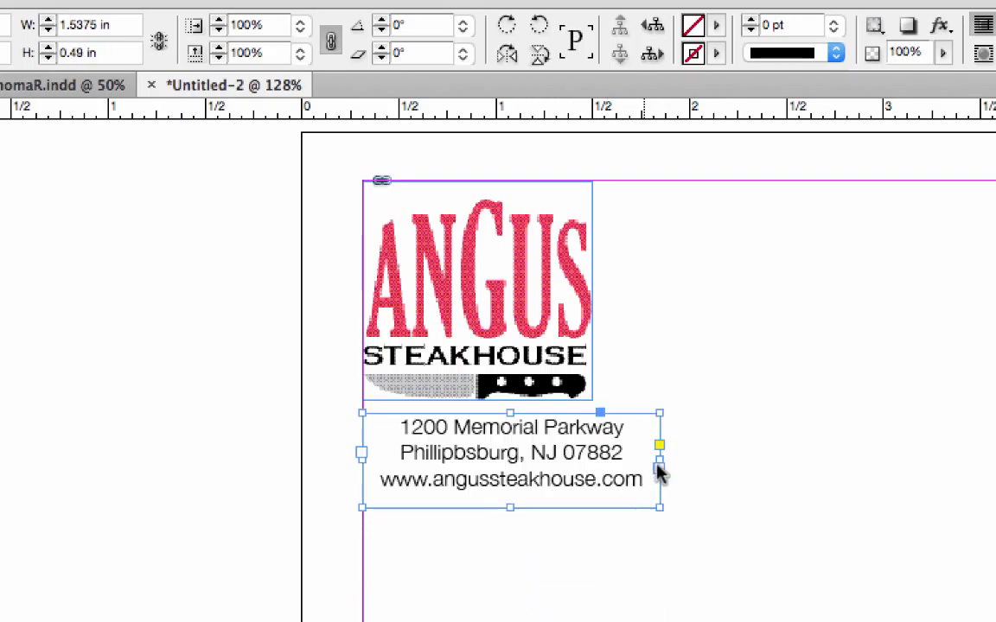
{"action": "left_click_drag", "start_coordinate": [660, 460], "coordinate": [591, 460]}
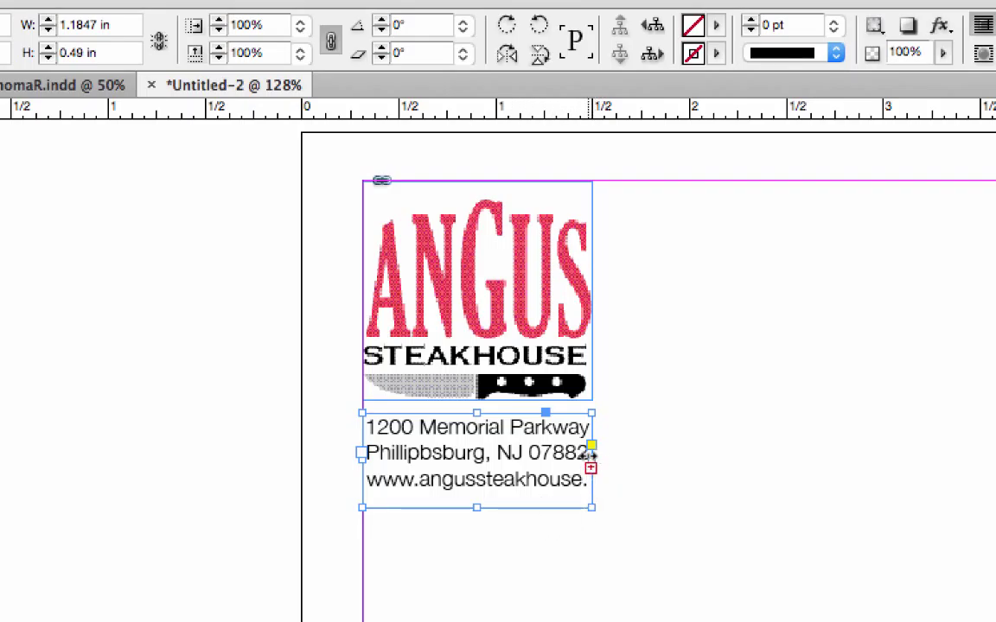
{"action": "left_click_drag", "start_coordinate": [591, 452], "coordinate": [629, 465]}
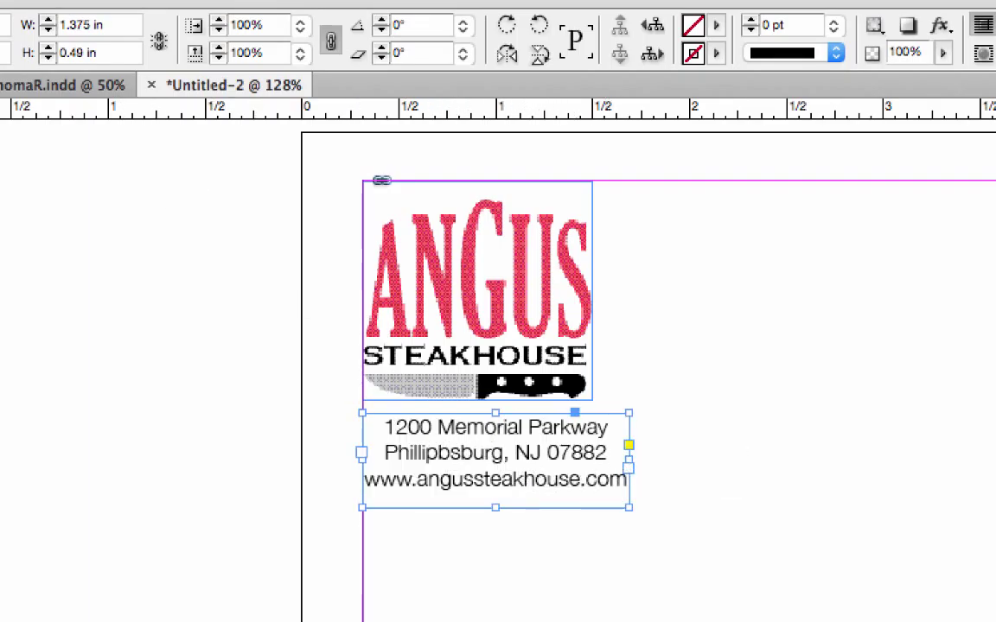
Set all three return address lines to 7.5 pt
{"action": "key", "text": "t"}
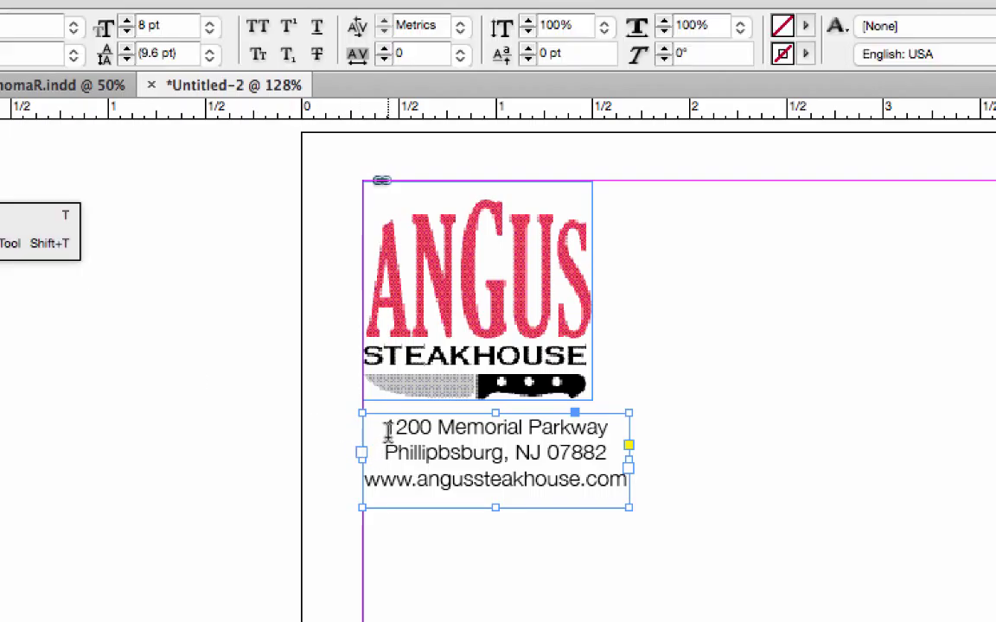
{"action": "left_click_drag", "start_coordinate": [388, 427], "coordinate": [707, 529]}
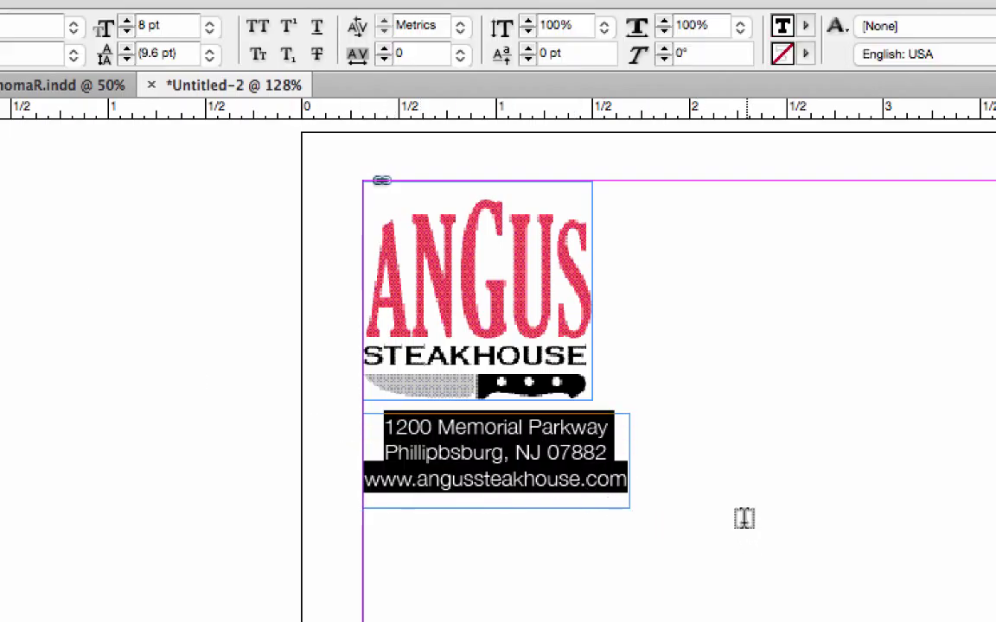
{"action": "left_click", "coordinate": [143, 25]}
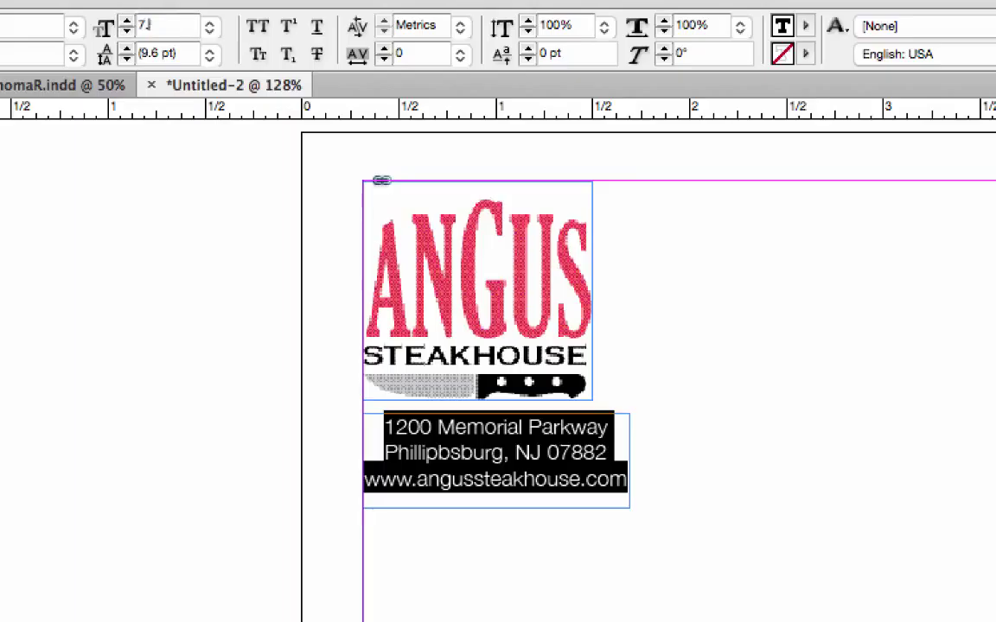
{"action": "key", "text": "Return"}
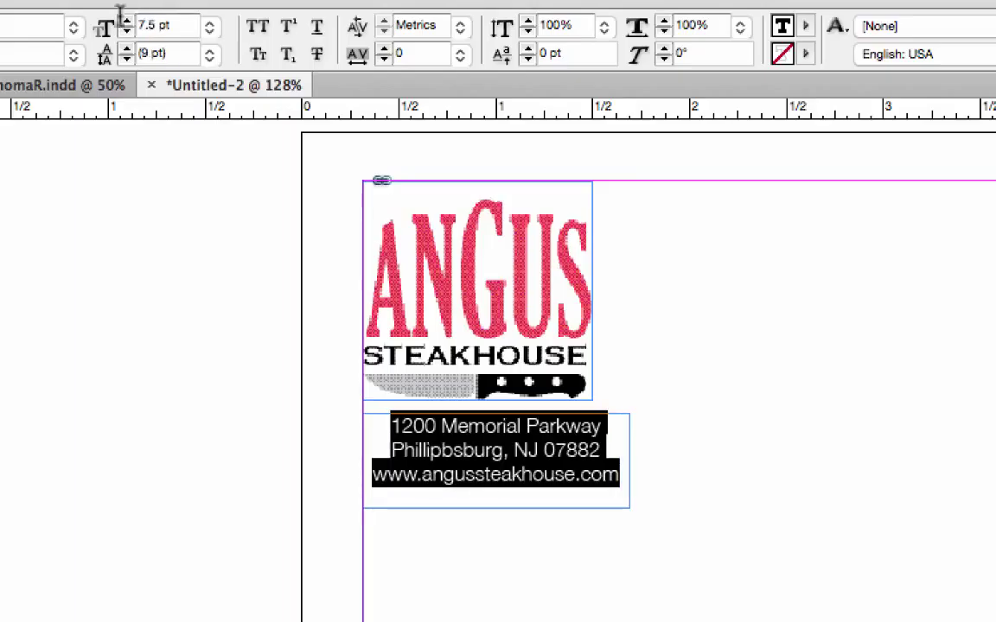
Narrow the address frame slightly, shift the logo right over it, and switch to Preview mode
{"action": "key", "text": "Escape"}
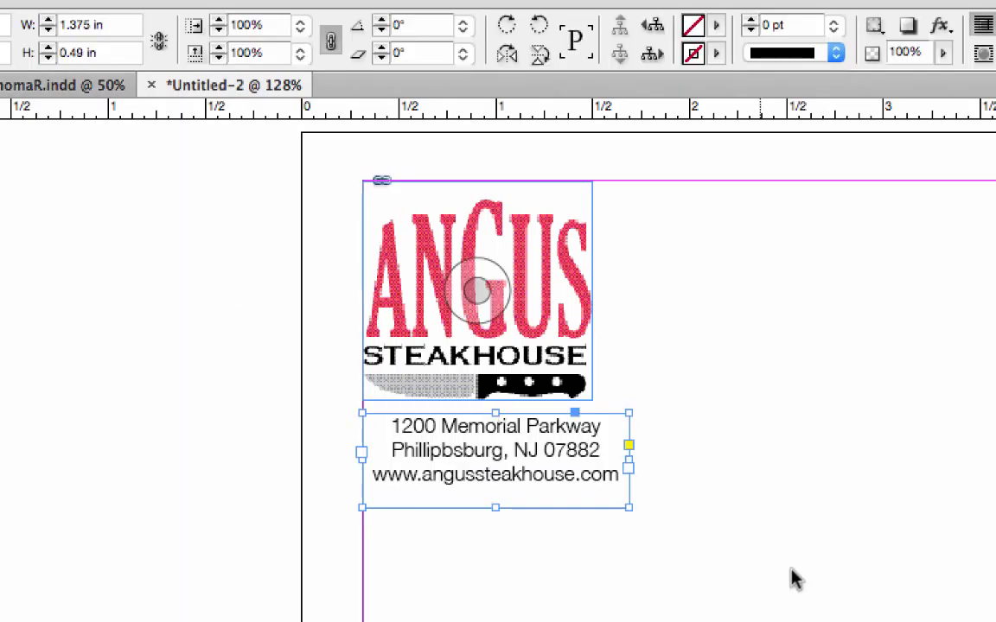
{"action": "left_click_drag", "start_coordinate": [630, 460], "coordinate": [613, 460]}
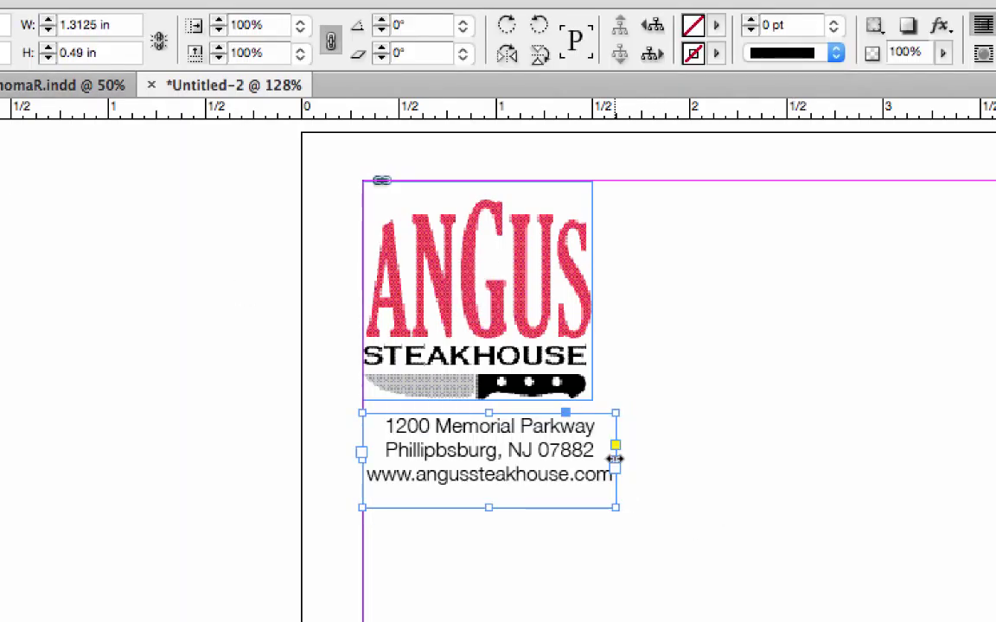
{"action": "left_click", "coordinate": [759, 429]}
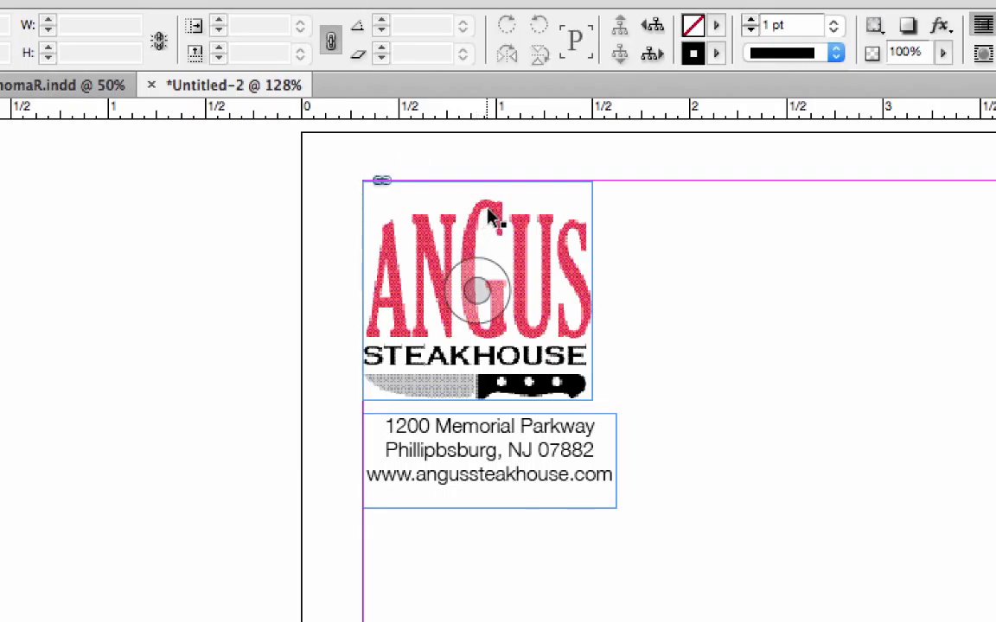
{"action": "left_click_drag", "start_coordinate": [487, 216], "coordinate": [500, 217]}
{"action": "left_click", "coordinate": [786, 343]}
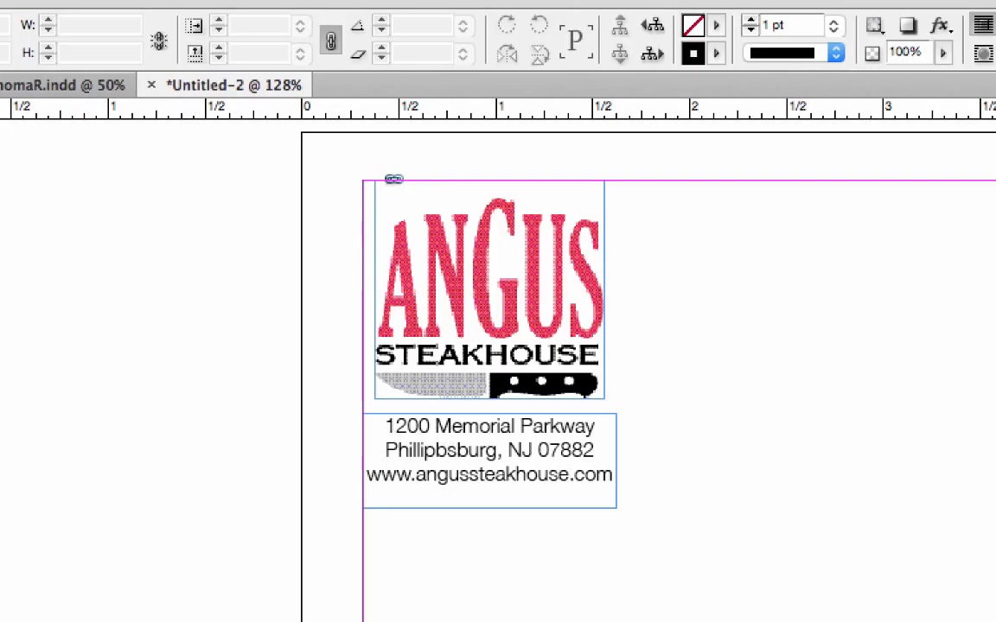
{"action": "key", "text": "w"}
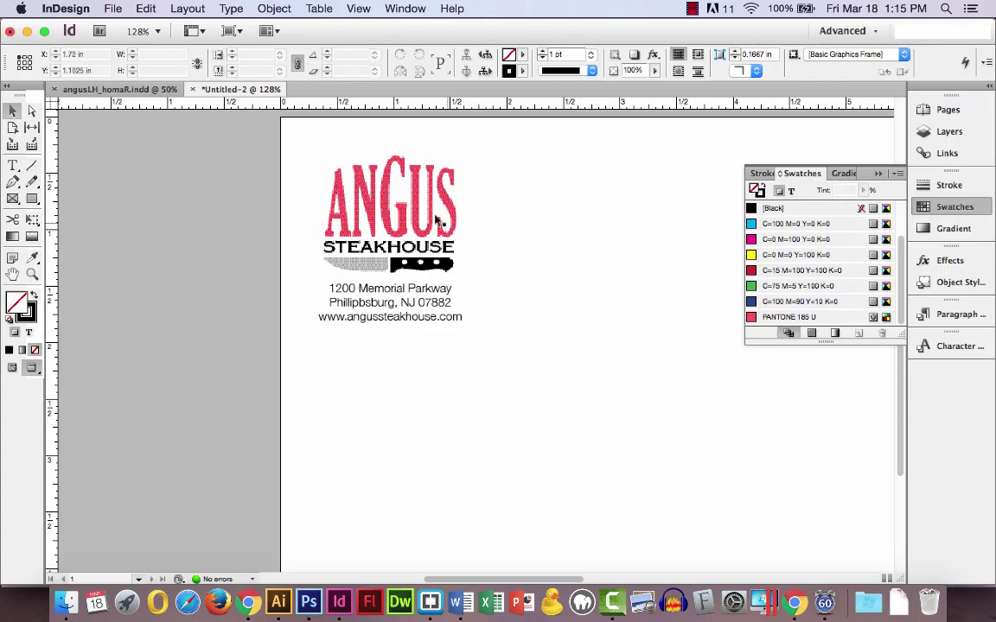
Set the ANGUS logo to High Quality Display
{"action": "left_click", "coordinate": [394, 197]}
{"action": "left_click", "coordinate": [367, 10]}
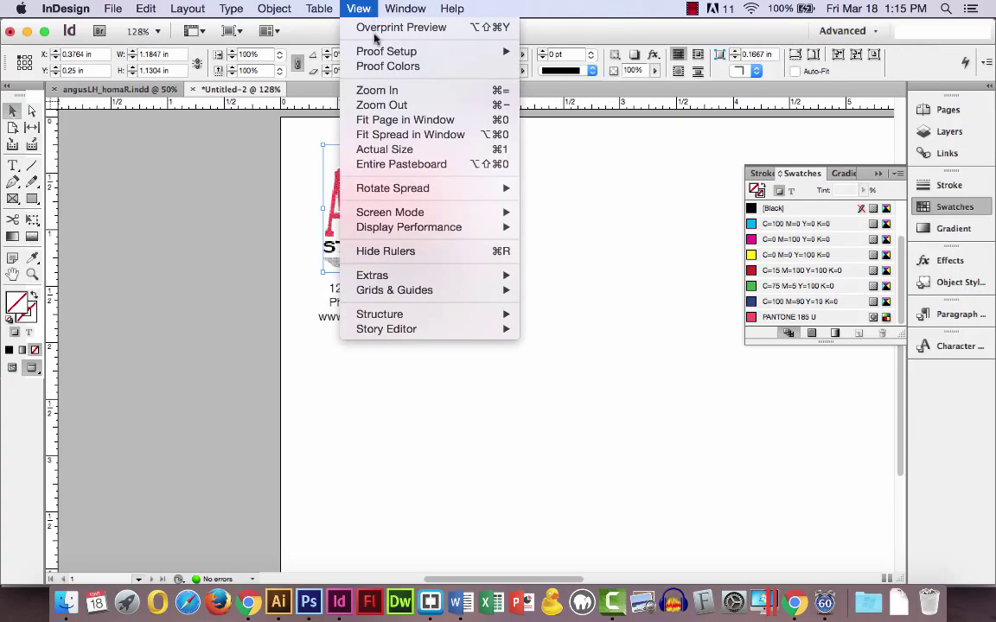
{"action": "mouse_move", "coordinate": [494, 227]}
{"action": "left_click", "coordinate": [598, 258]}
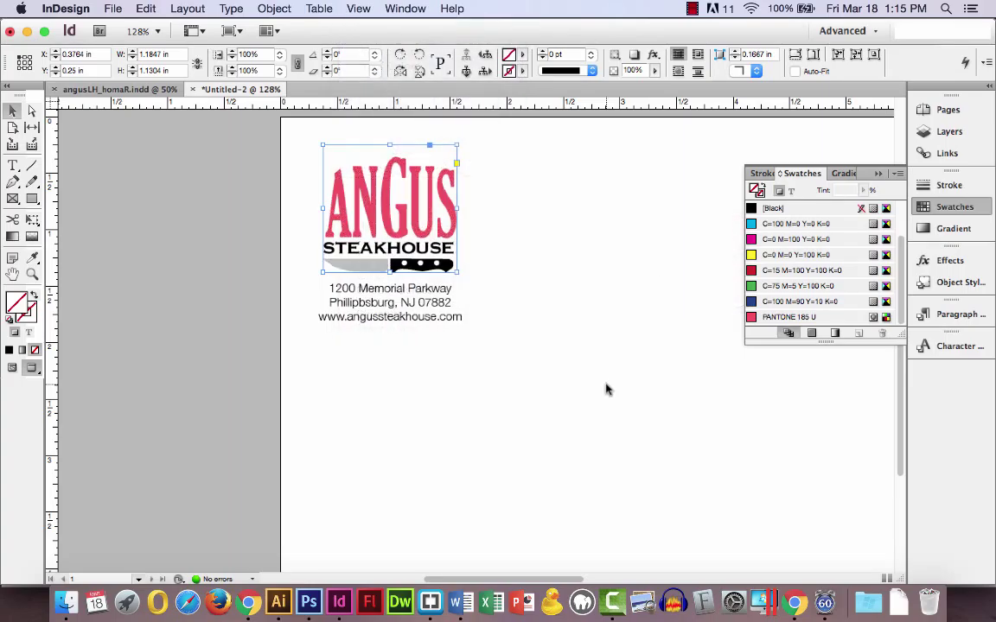
{"action": "left_click", "coordinate": [606, 390]}
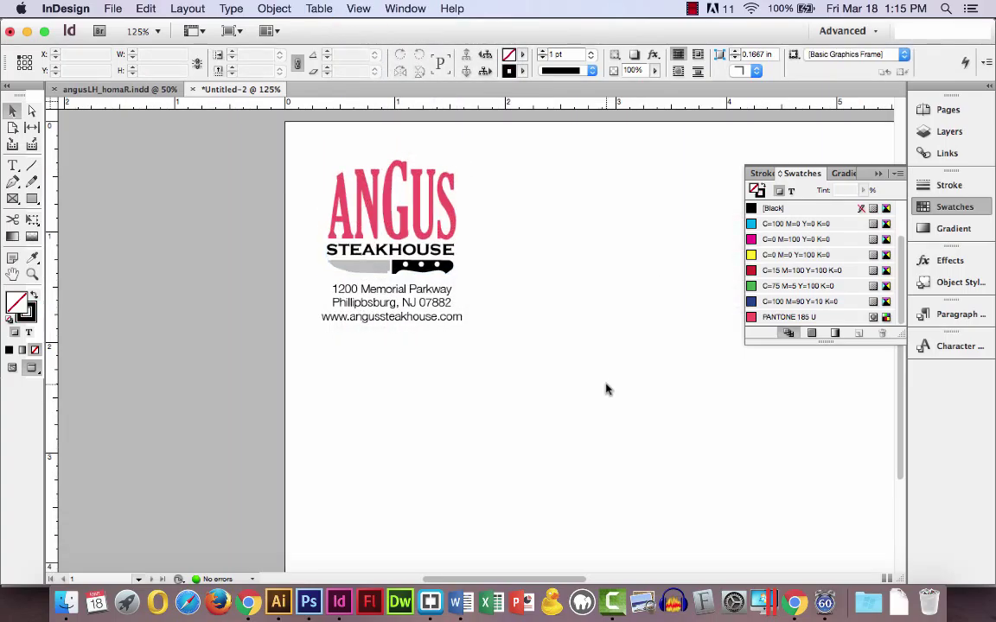
View the envelope at 100% and close the Swatches panel
{"action": "key", "text": "super+1"}
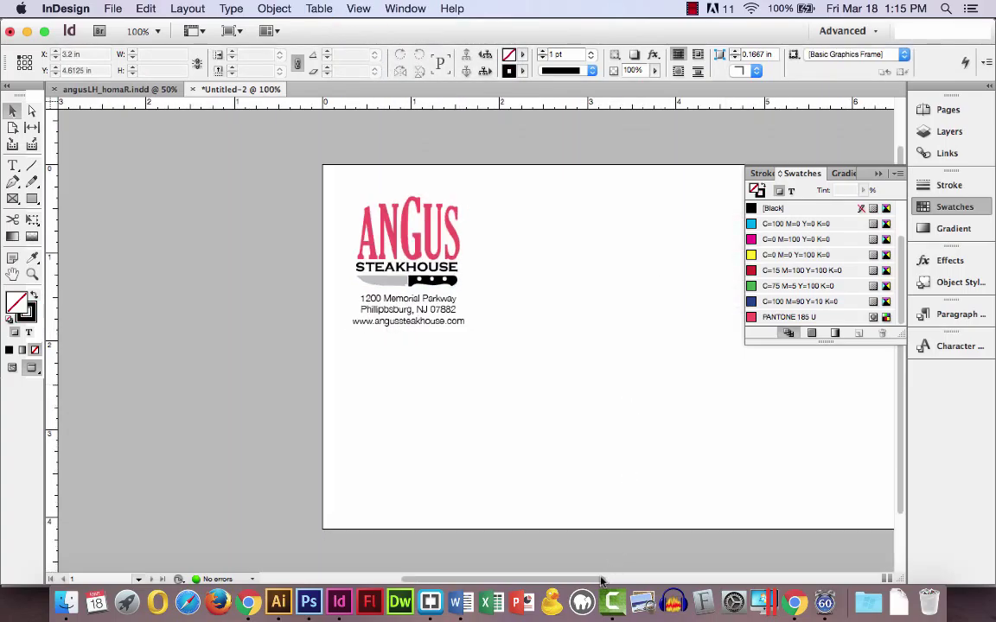
{"action": "left_click_drag", "start_coordinate": [598, 579], "coordinate": [642, 586]}
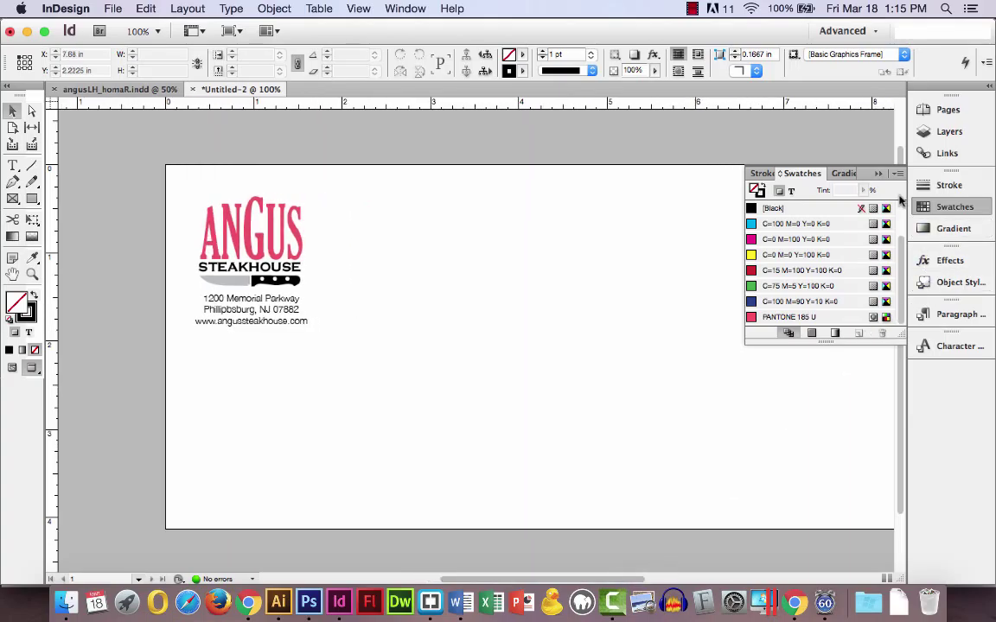
{"action": "left_click", "coordinate": [880, 173]}
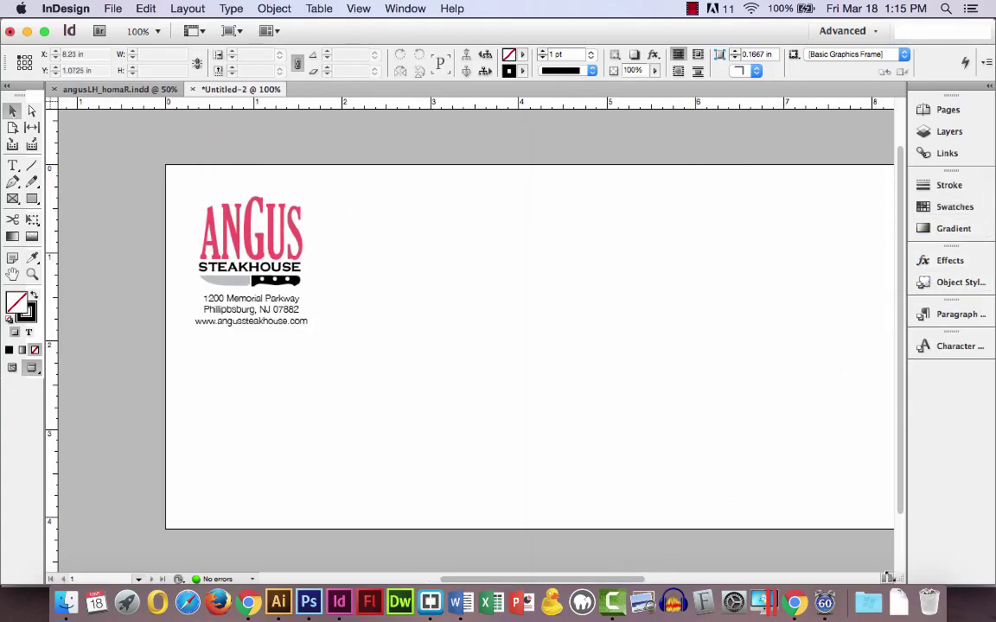
{"action": "left_click_drag", "start_coordinate": [594, 583], "coordinate": [596, 580]}
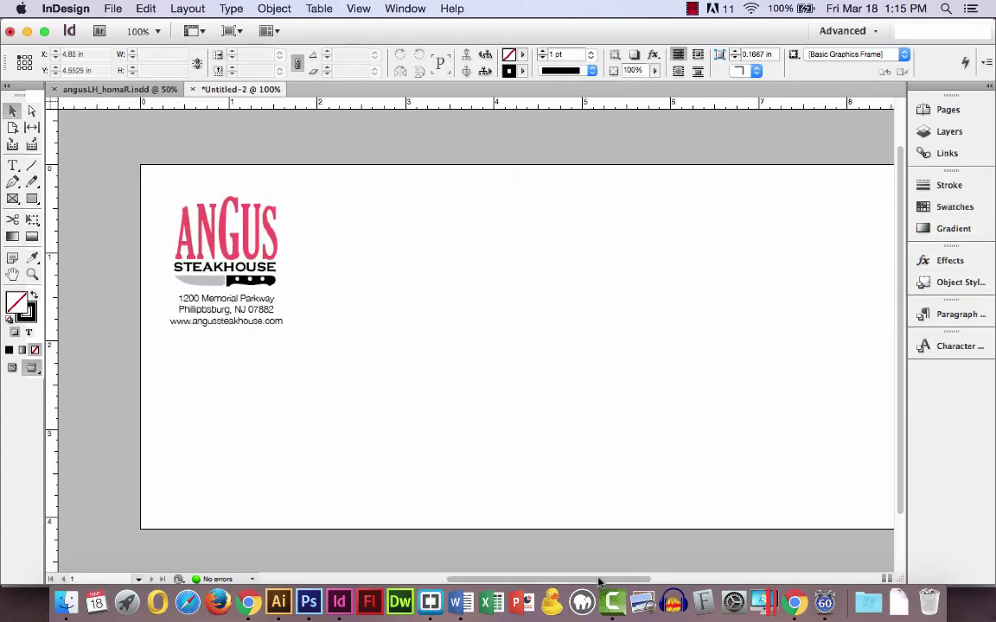
Draw a 0.5 pt-stroke rectangle from the page's top-left to bottom-right corner, then deselect it
{"action": "left_click", "coordinate": [32, 200]}
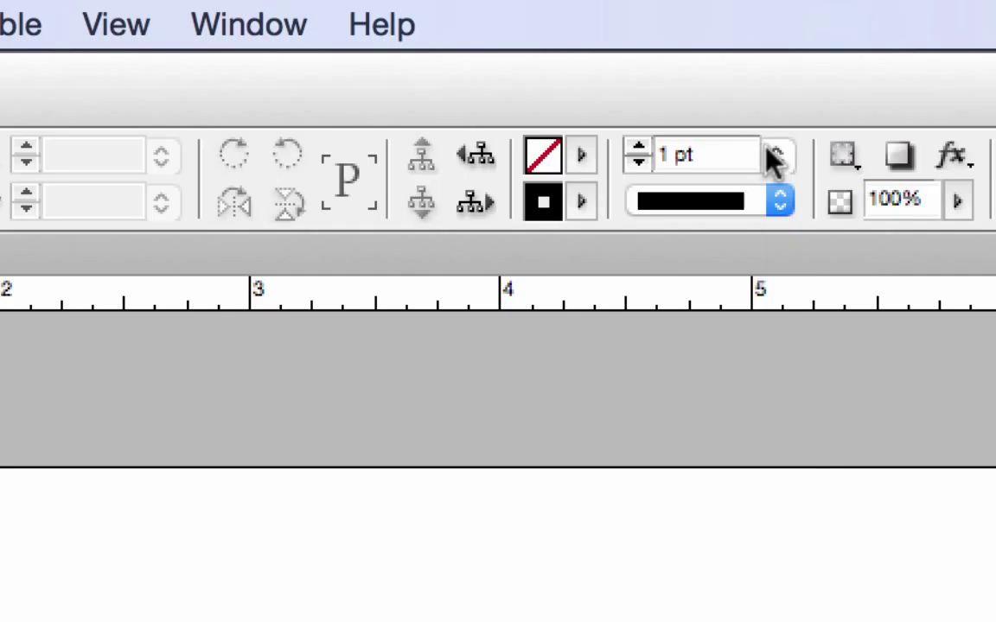
{"action": "left_click", "coordinate": [775, 157]}
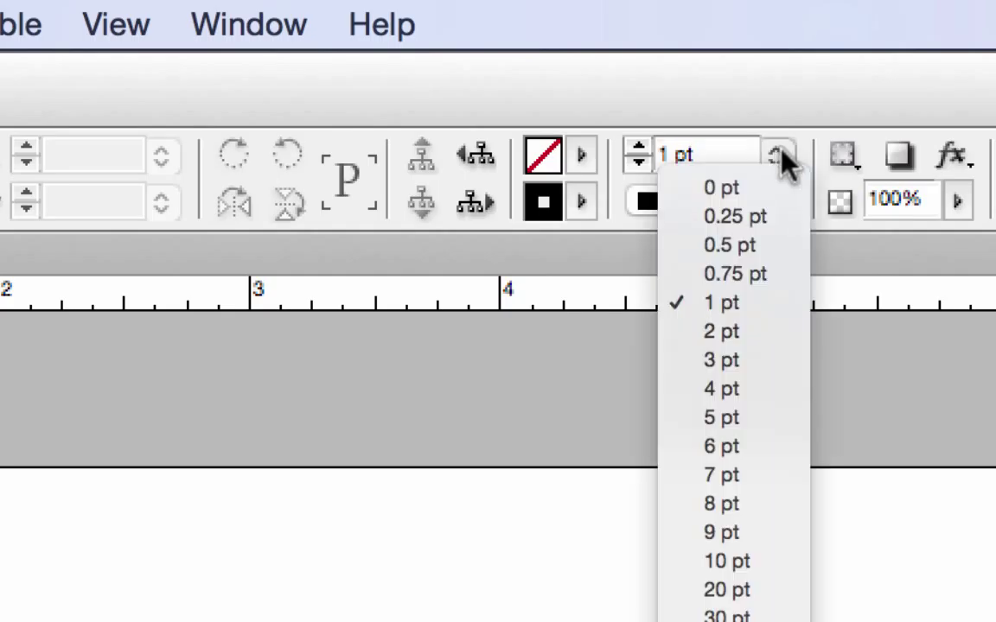
{"action": "left_click", "coordinate": [784, 248]}
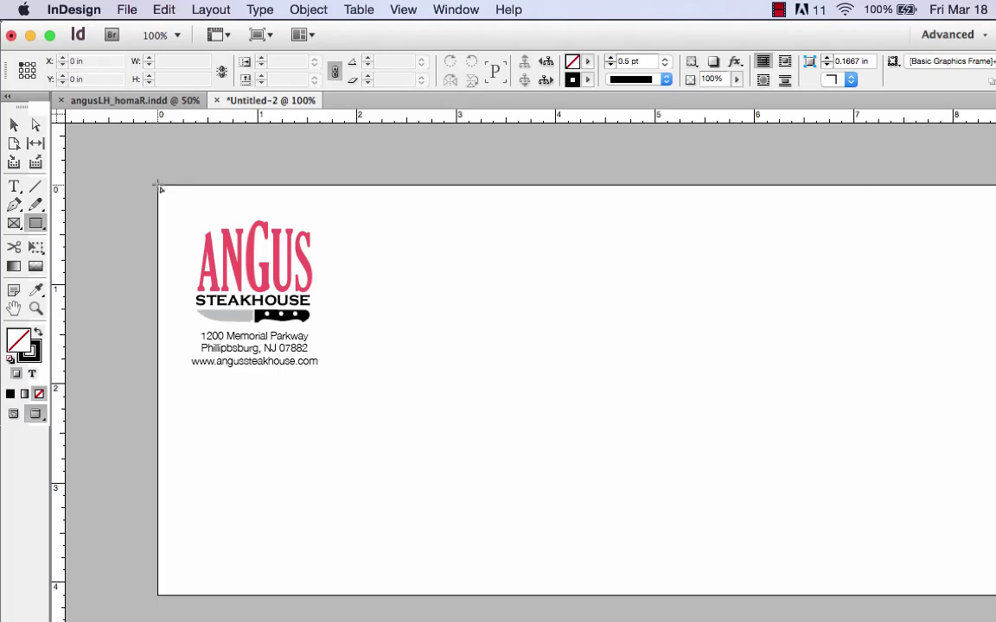
{"action": "left_click_drag", "start_coordinate": [159, 187], "coordinate": [718, 596]}
{"action": "scroll", "coordinate": [518, 363], "scroll_direction": "left", "scroll_amount": 10}
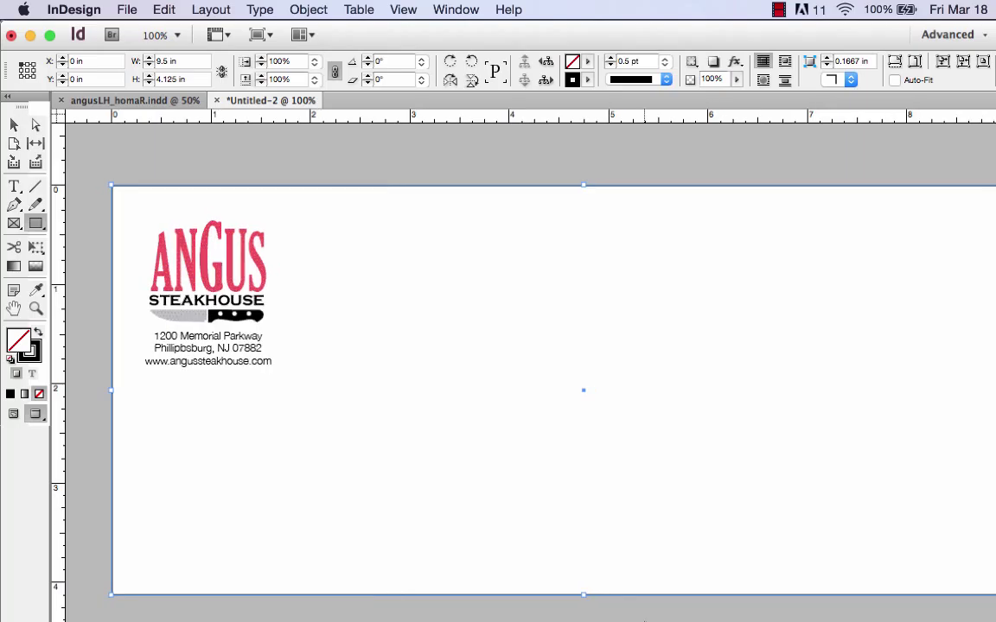
{"action": "left_click", "coordinate": [13, 124]}
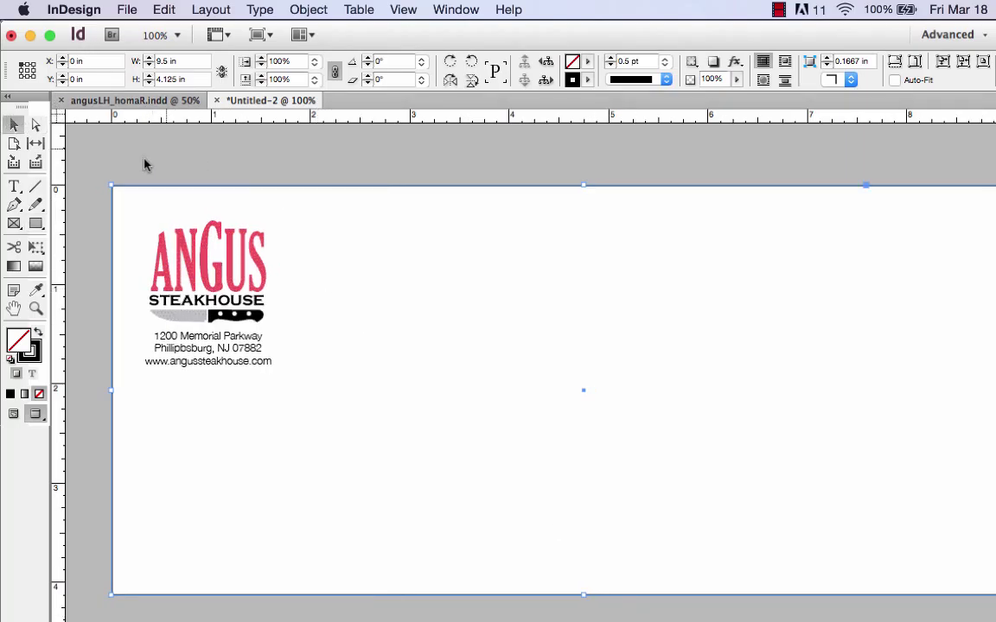
{"action": "left_click", "coordinate": [317, 168]}
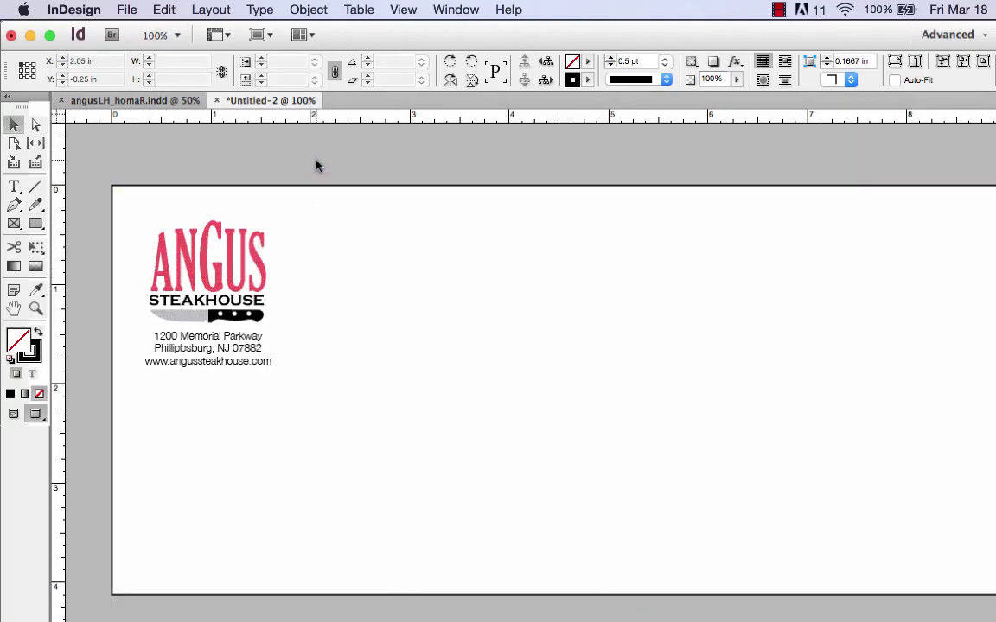
{"action": "left_click", "coordinate": [125, 10]}
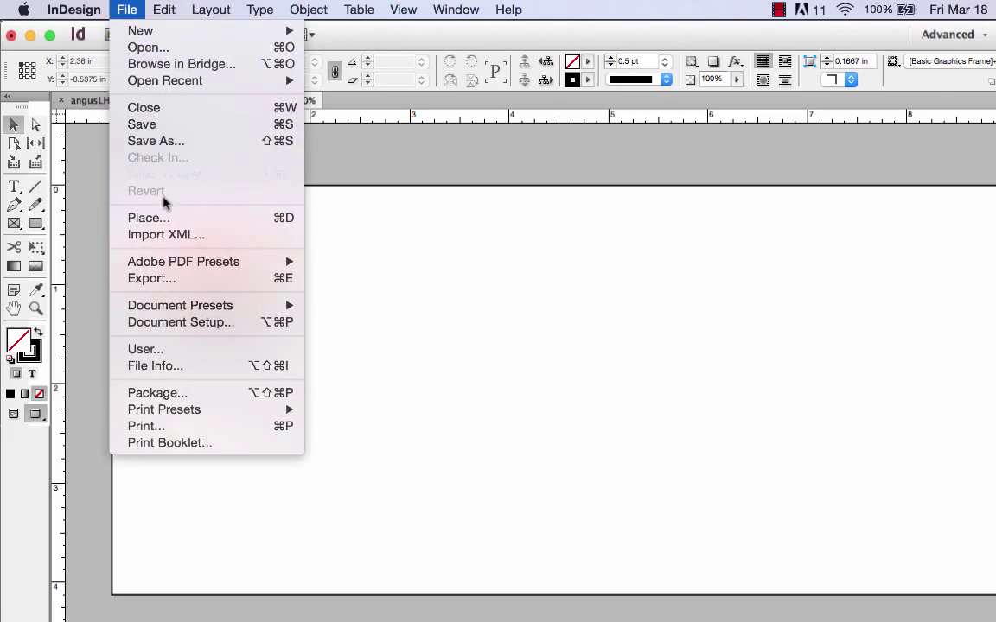
{"action": "left_click", "coordinate": [197, 426]}
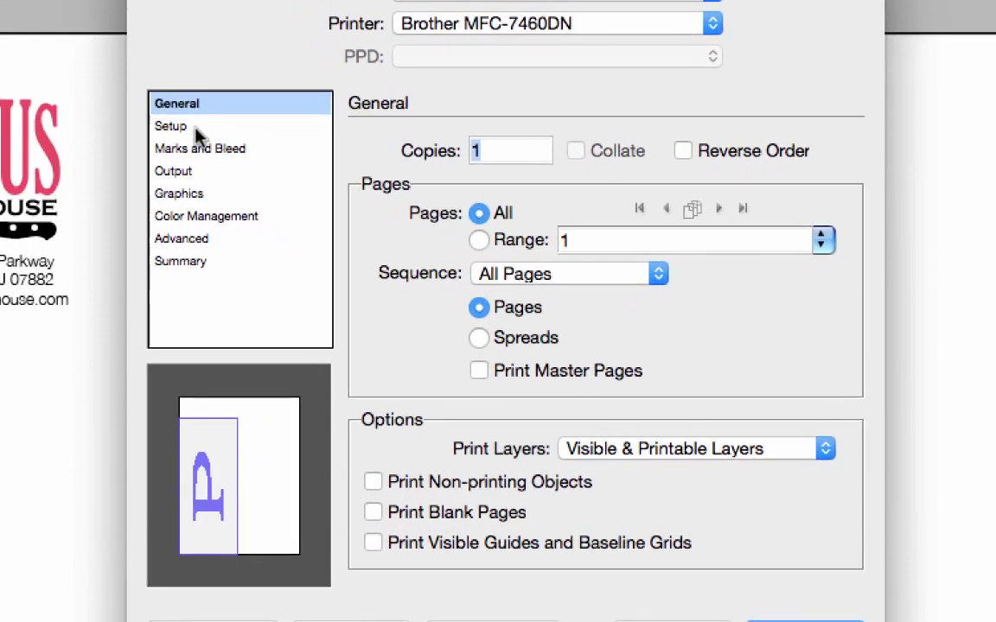
{"action": "left_click", "coordinate": [235, 191]}
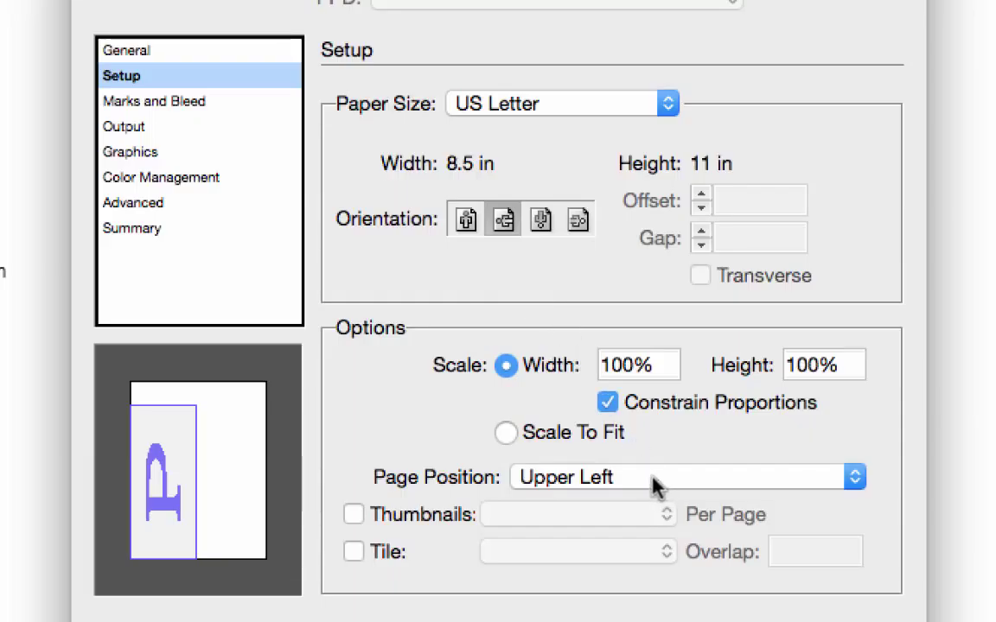
{"action": "left_click", "coordinate": [654, 480]}
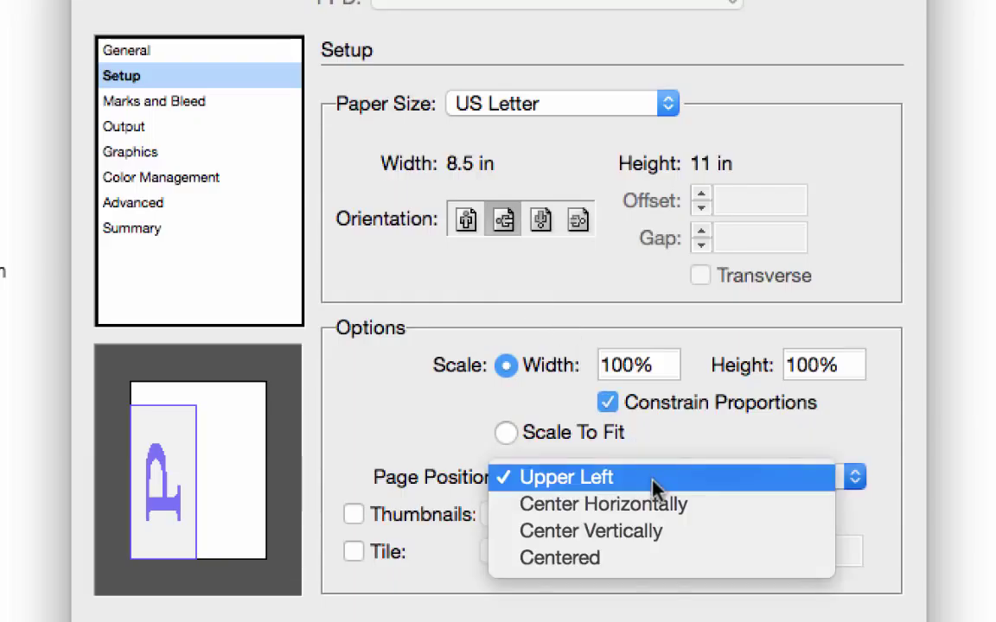
{"action": "left_click", "coordinate": [654, 543]}
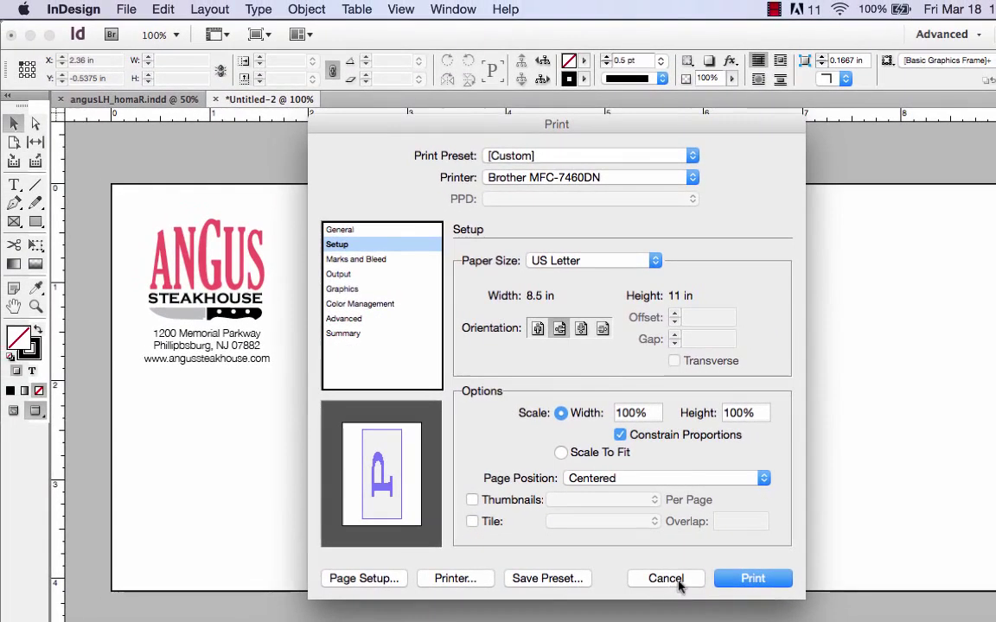
{"action": "left_click", "coordinate": [751, 621]}
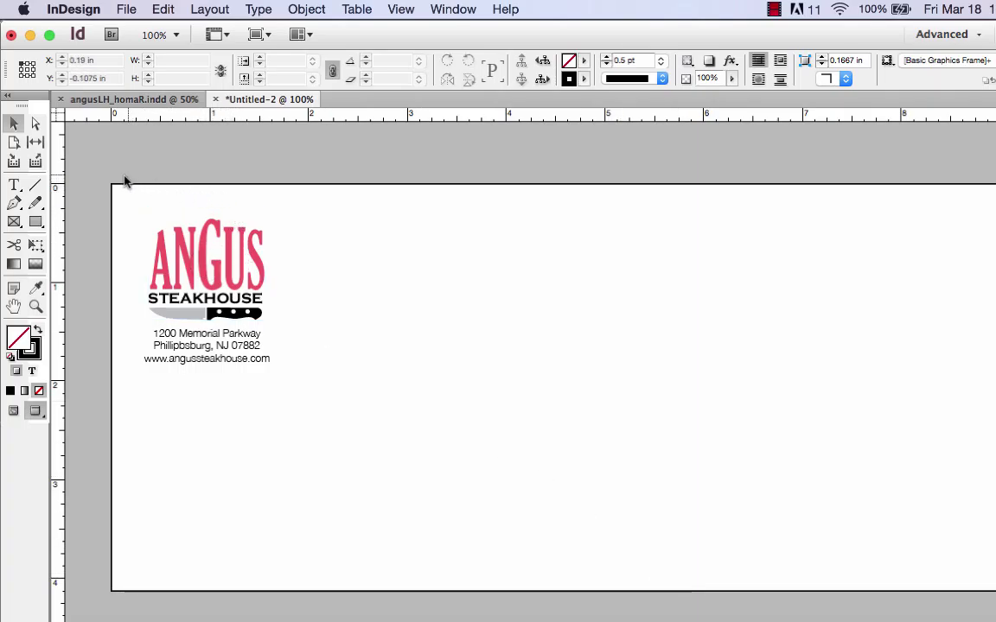
Save the envelope as angus#10ENV_homaR.indd in the AngusStationery_HomaR folder
{"action": "left_click", "coordinate": [121, 9]}
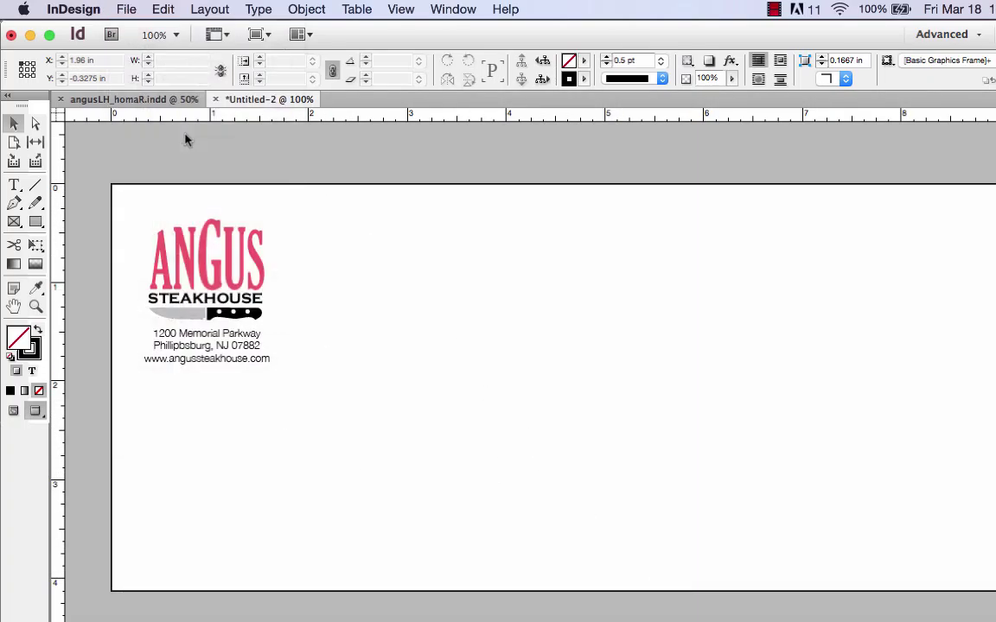
{"action": "key", "text": "super+s"}
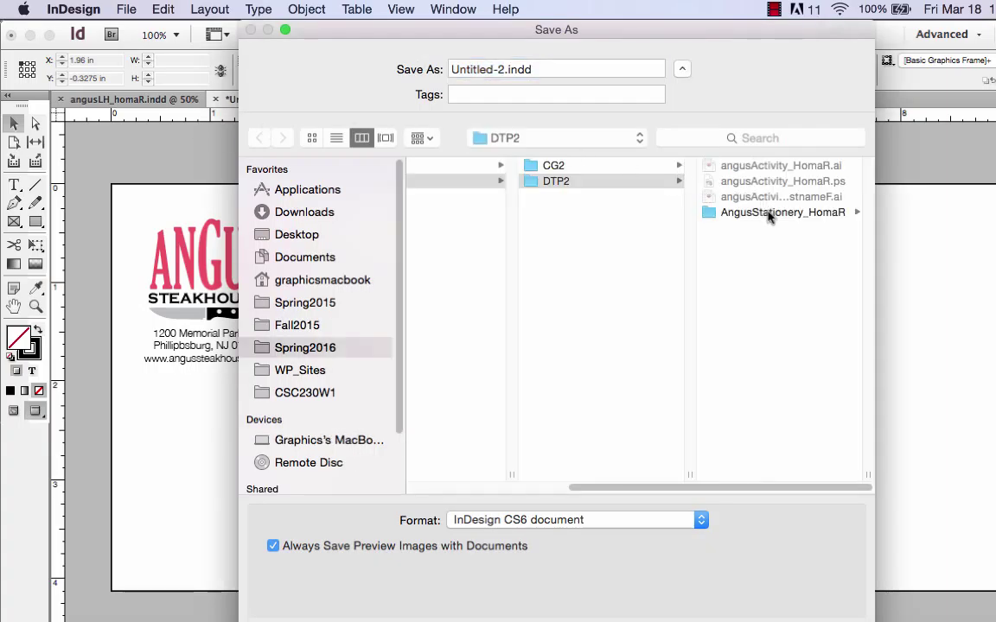
{"action": "left_click", "coordinate": [769, 214]}
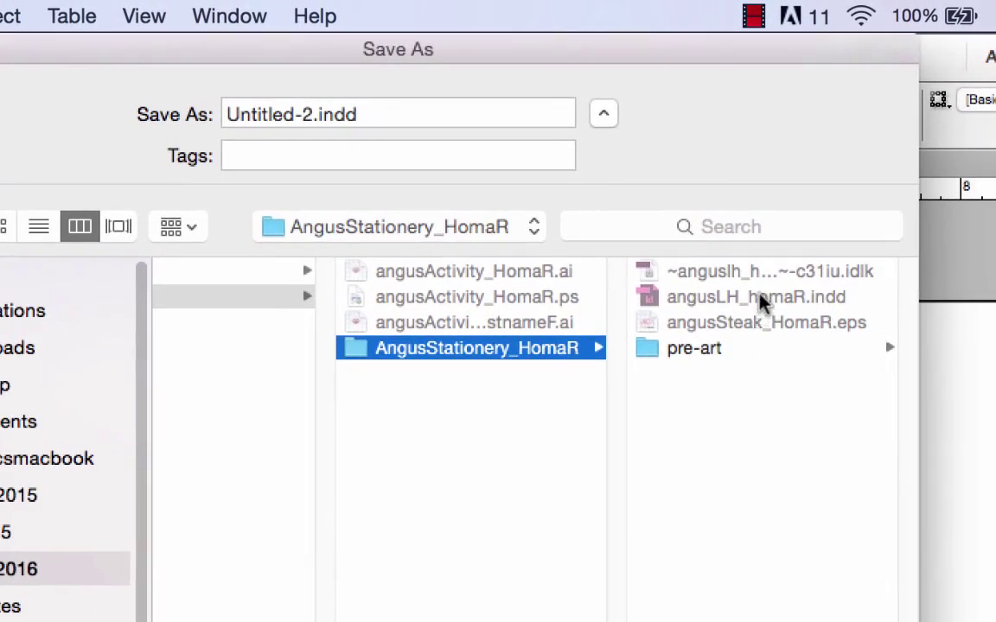
{"action": "left_click", "coordinate": [761, 298]}
{"action": "left_click", "coordinate": [304, 115]}
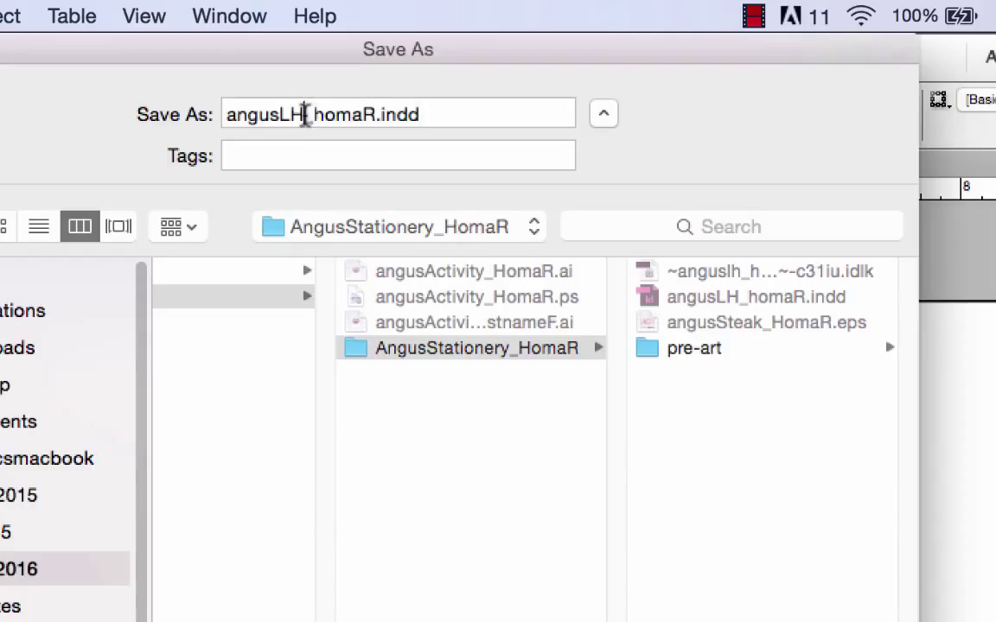
{"action": "left_click", "coordinate": [304, 115]}
{"action": "key", "text": "BackSpace"}
{"action": "key", "text": "BackSpace"}
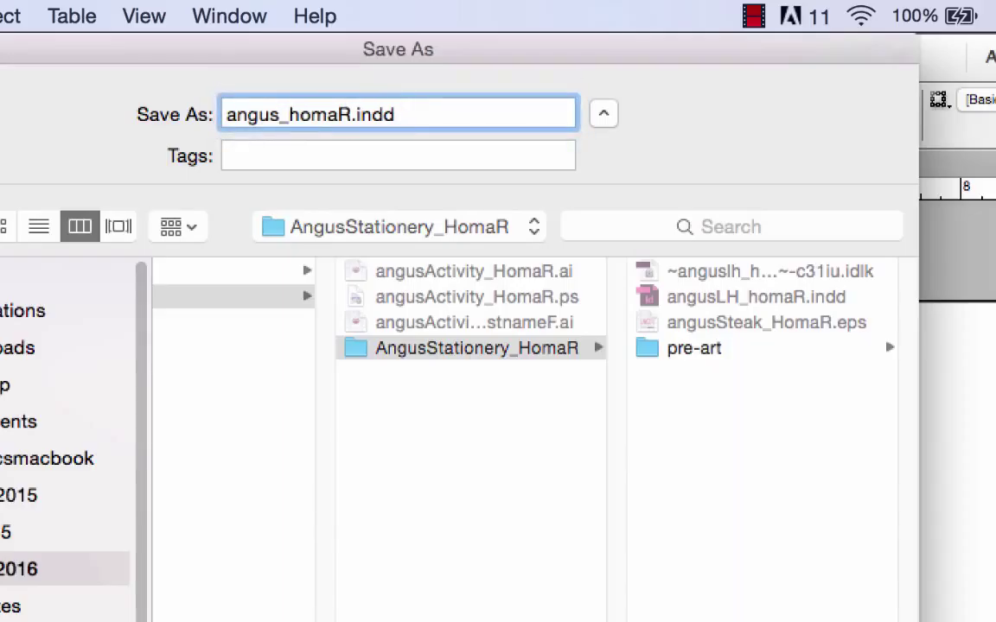
{"action": "type", "text": "E"}
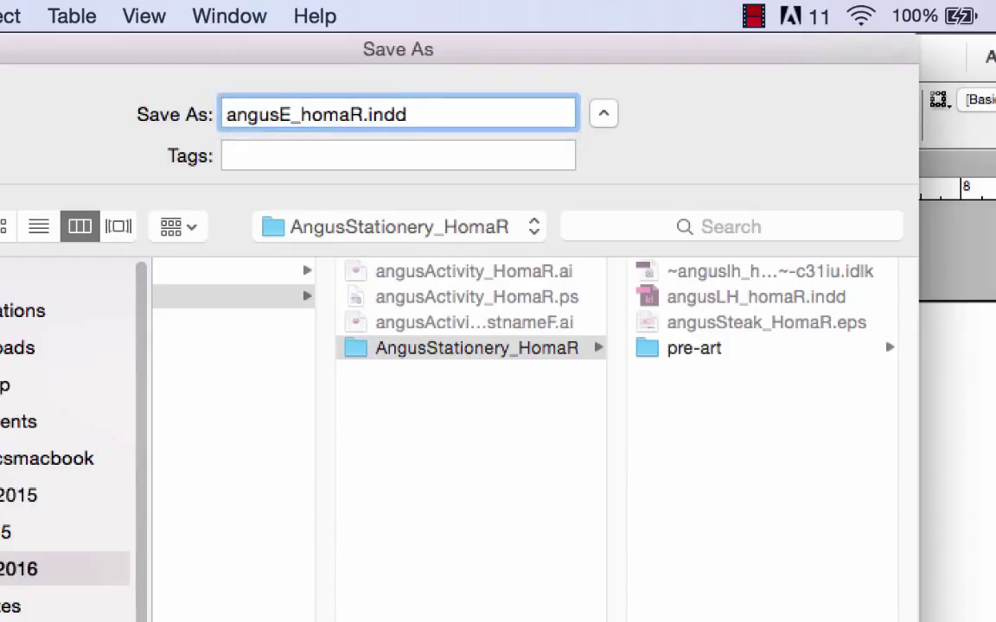
{"action": "type", "text": "NV"}
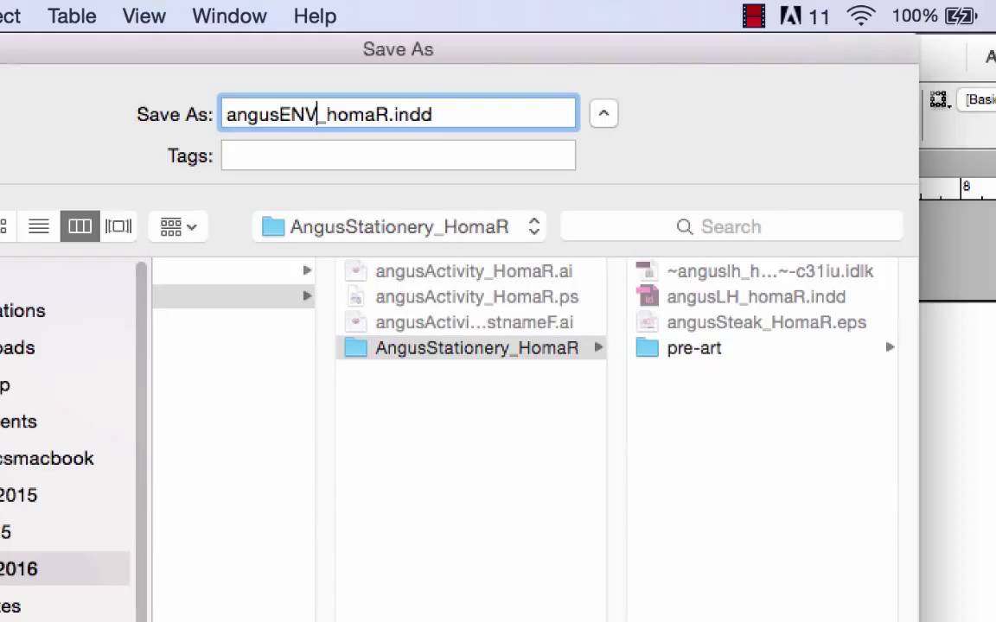
{"action": "left_click", "coordinate": [279, 114]}
{"action": "type", "text": "#10"}
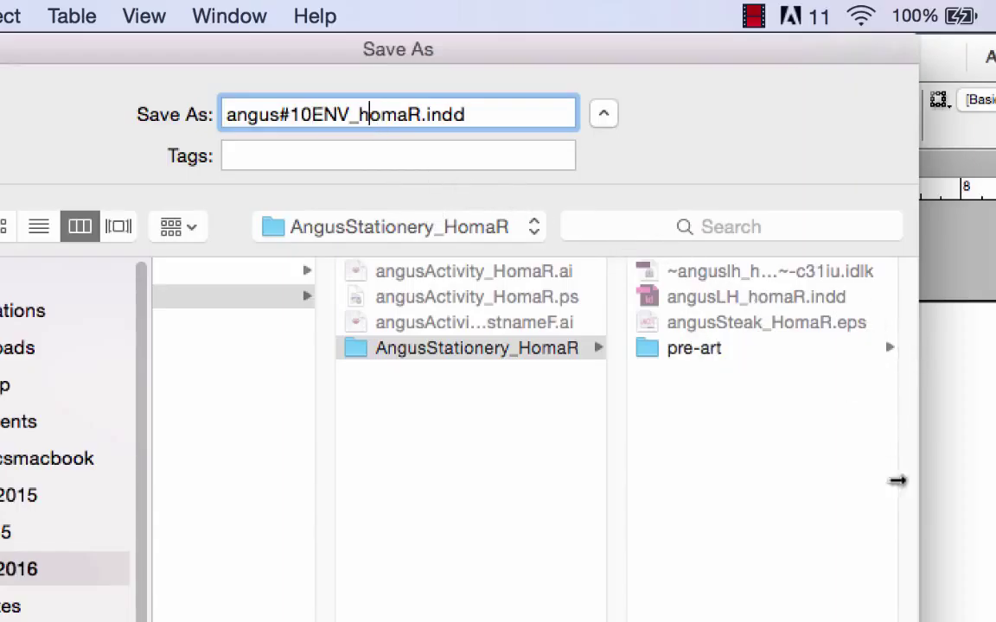
{"action": "key", "text": "Return"}
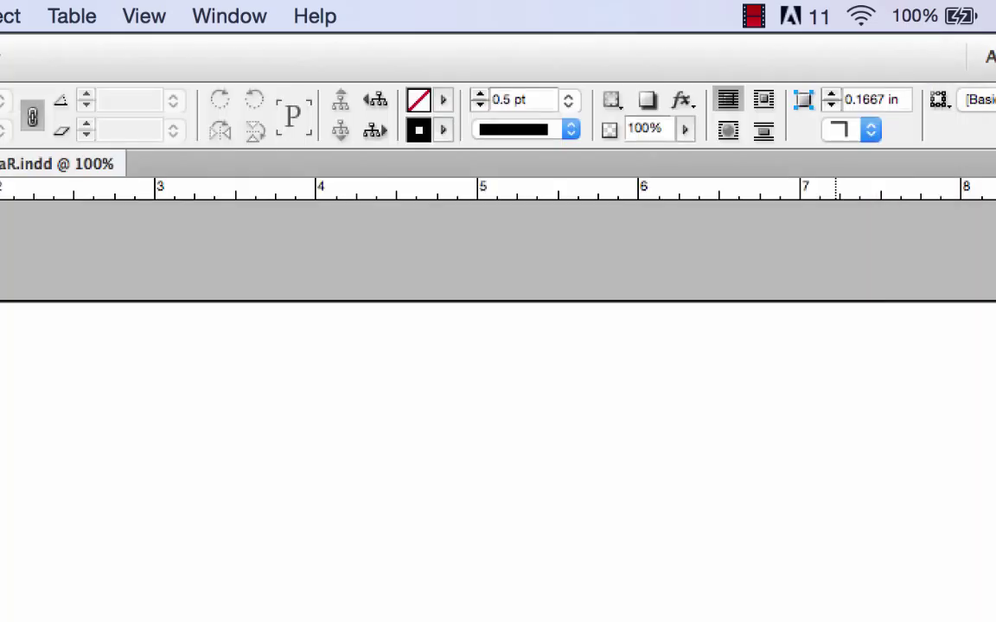